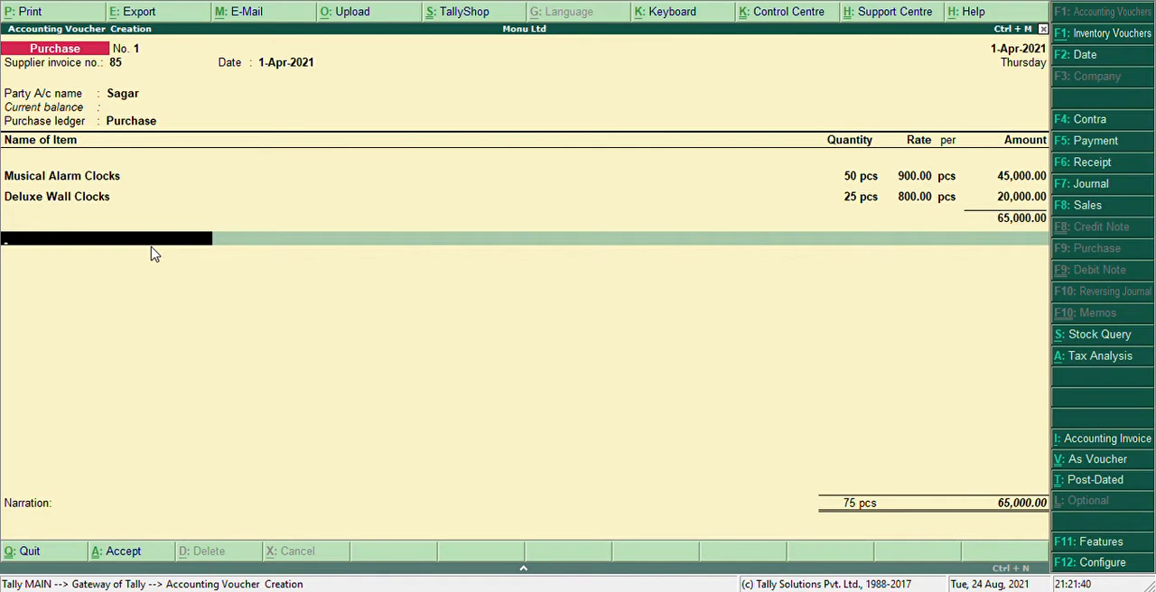
# Create a new ledger named Cgst from the purchase voucher and place it under Duties & Taxes
pyautogui.hotkey('alt', 'c')
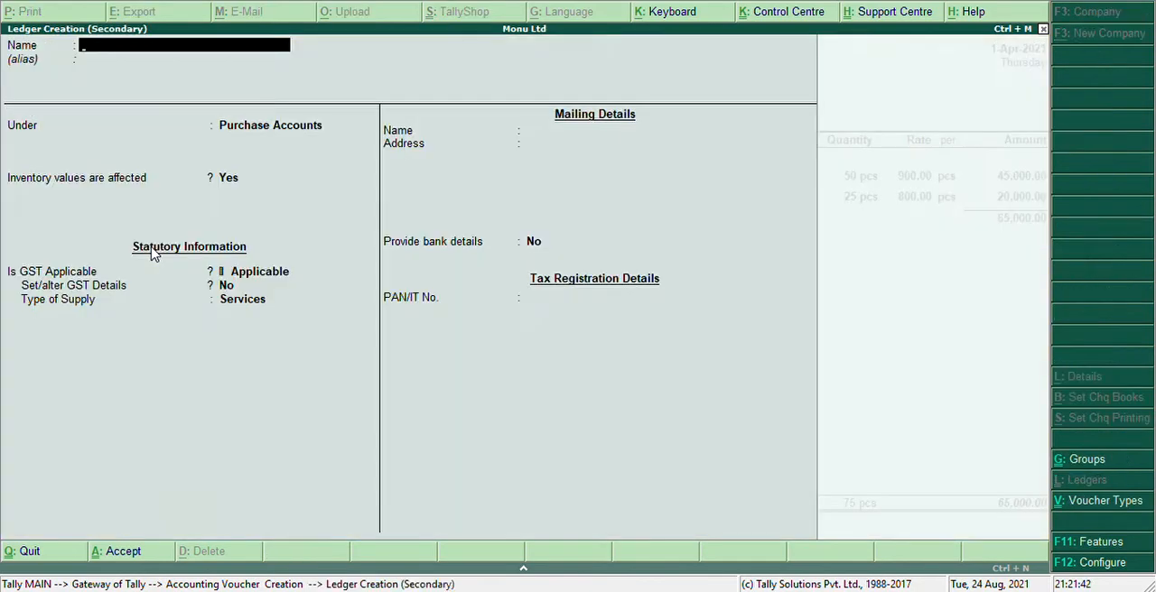
pyautogui.write('Cgst')
pyautogui.press('Return')
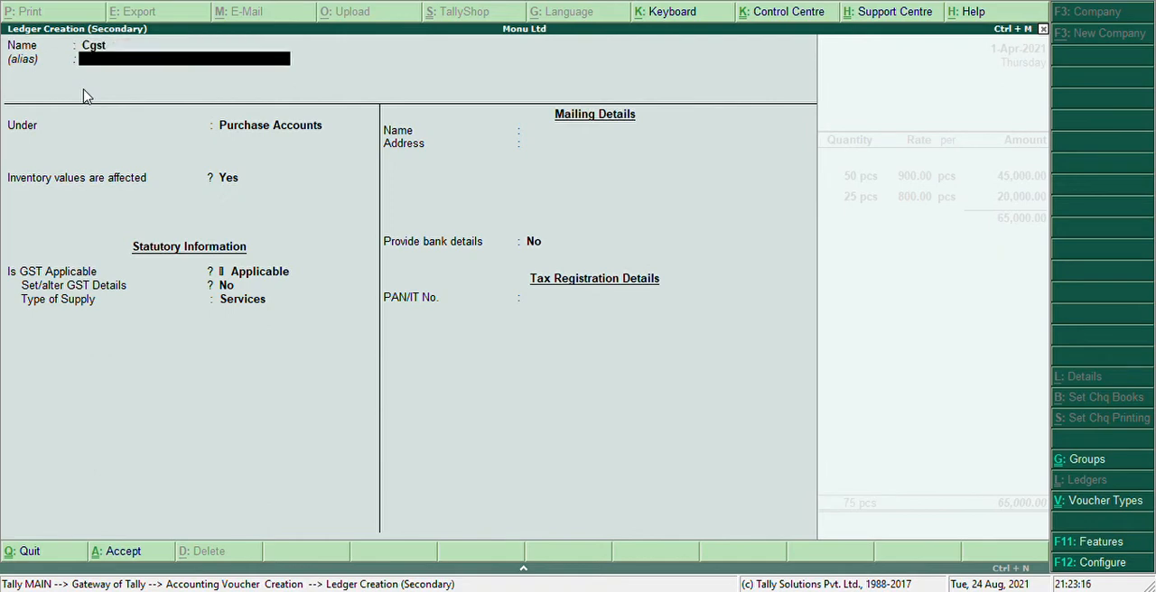
pyautogui.press('Return')
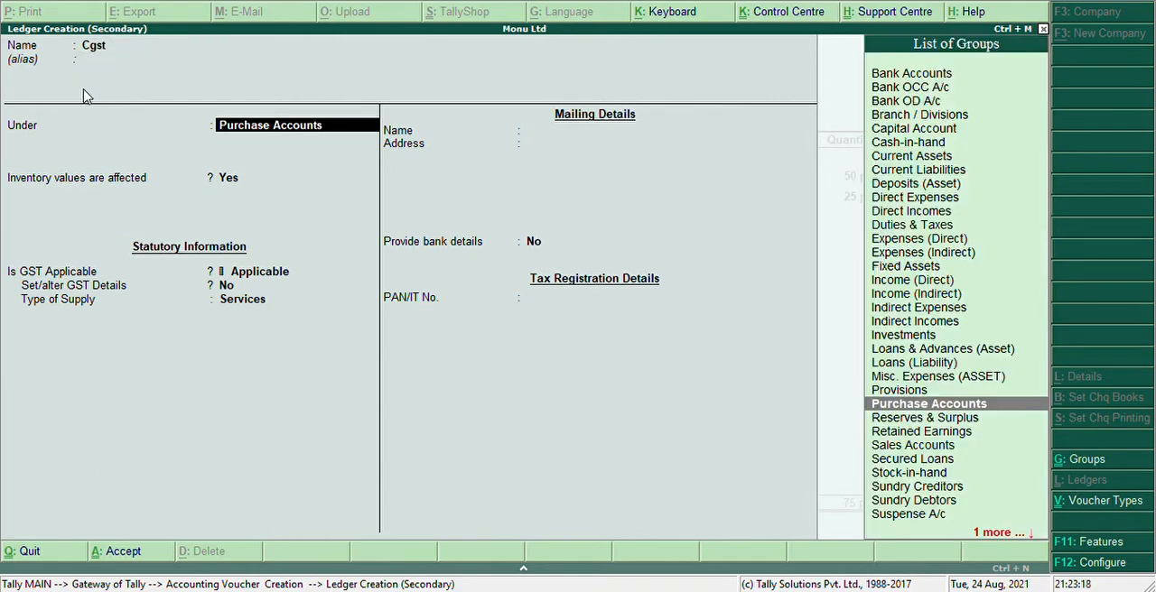
pyautogui.write('Du')
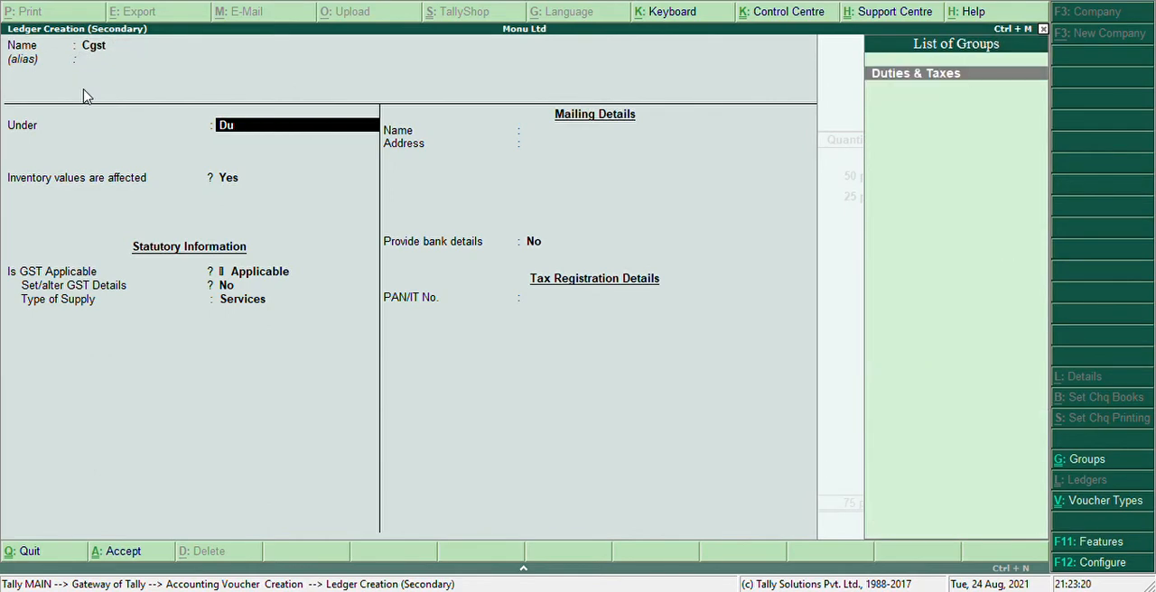
pyautogui.press('Return')
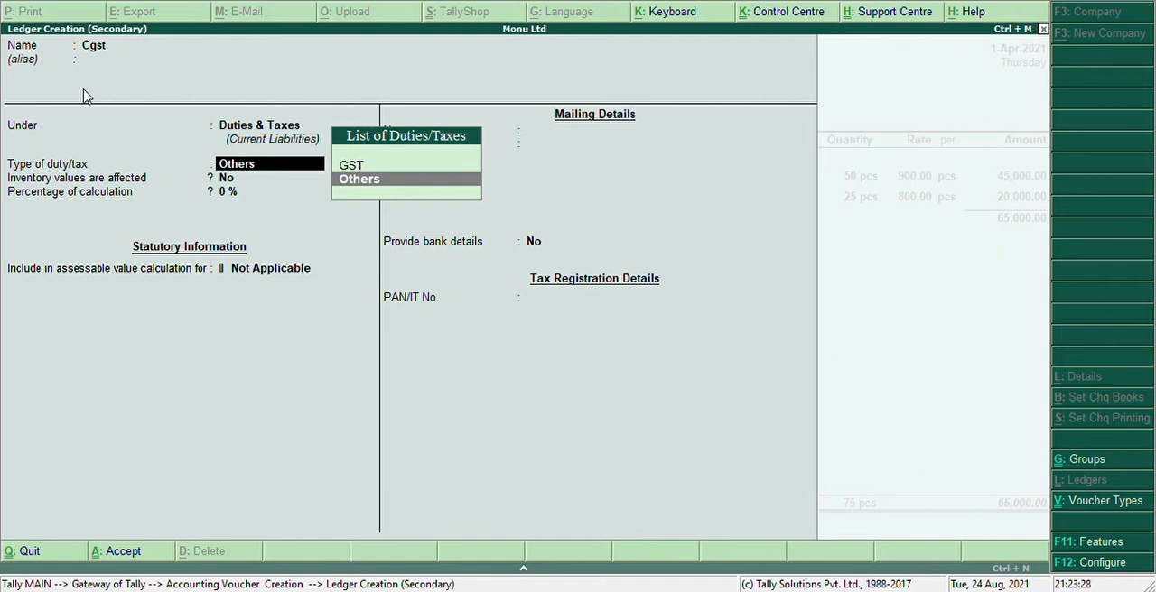
# Set the Cgst ledger's duty type to GST, tax type to Central Tax and rounding method to Not Applicable
pyautogui.press('Up')
pyautogui.press('Return')
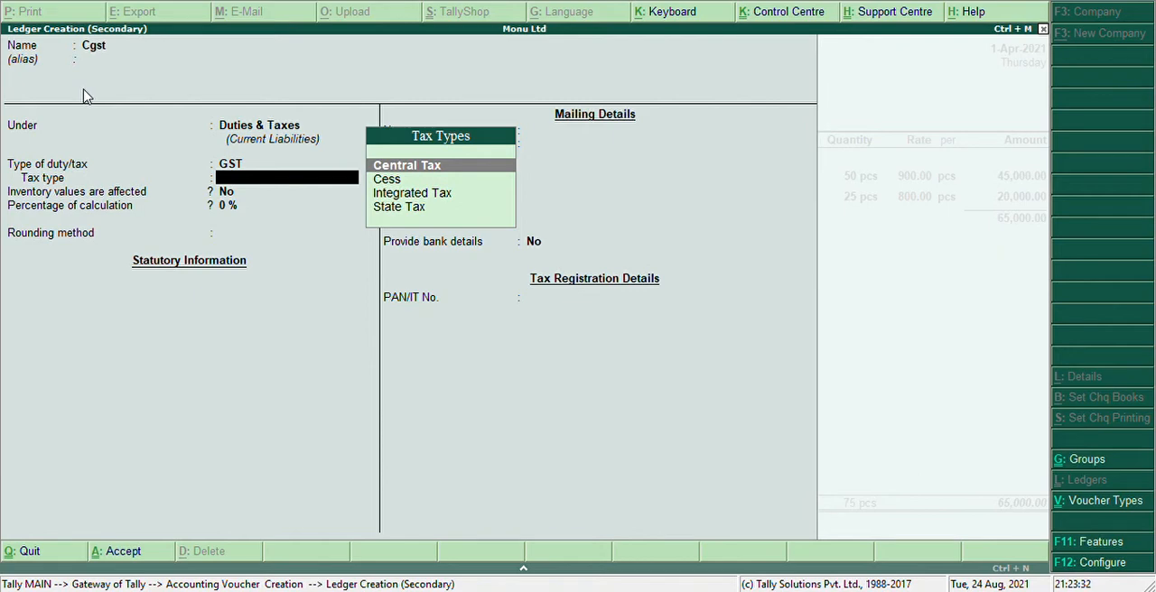
pyautogui.press('Down')
pyautogui.press('Up')
pyautogui.press('Return')
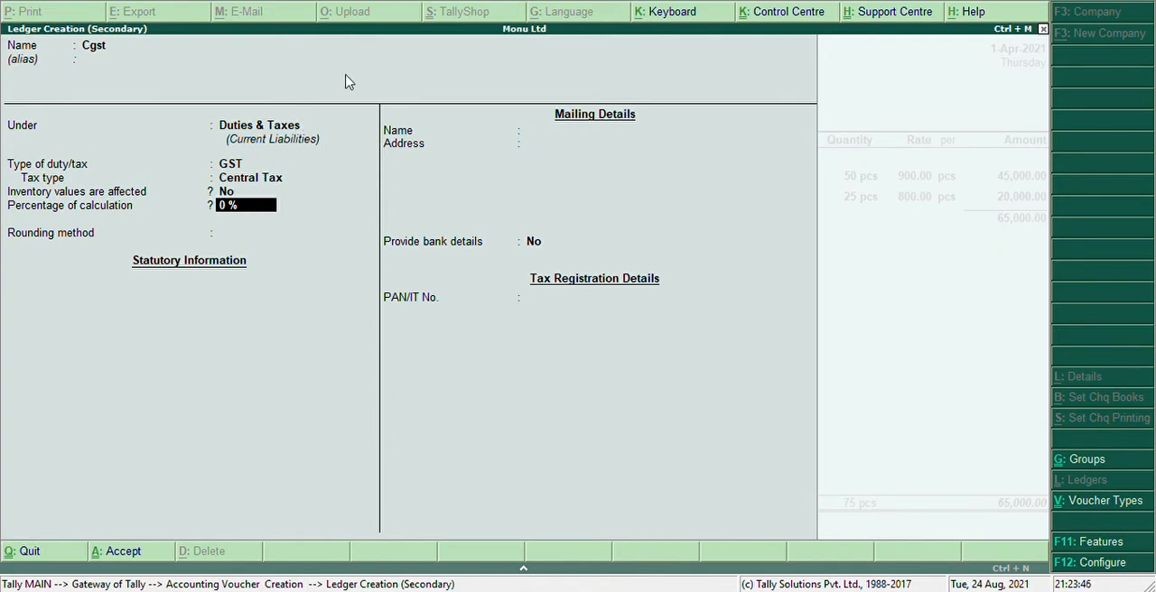
pyautogui.press('Return')
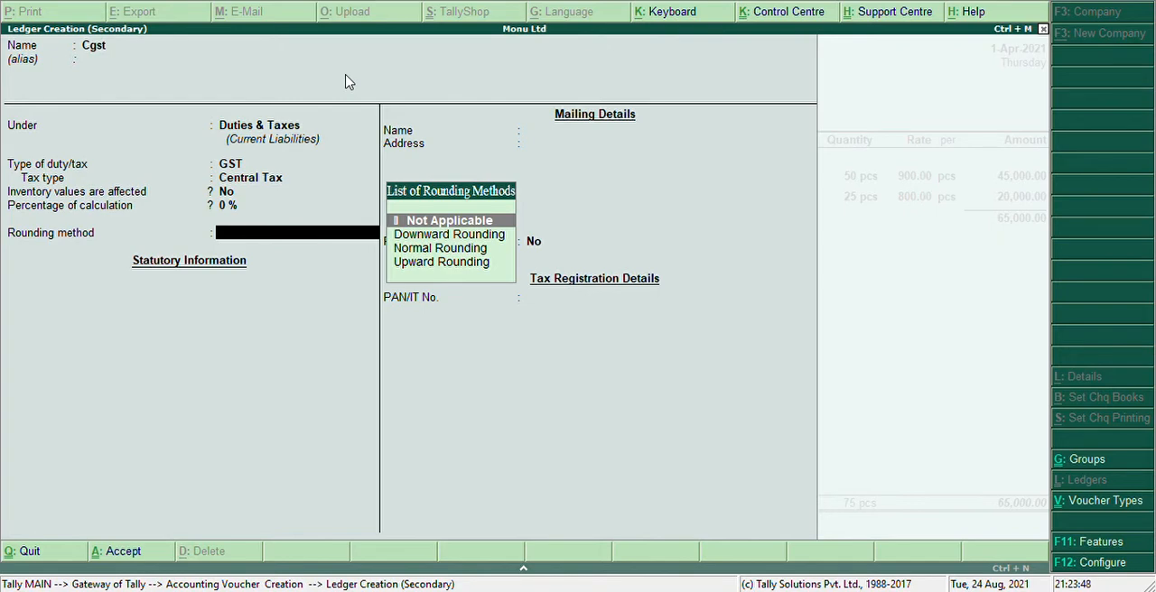
pyautogui.press('Return')
# Save the Cgst ledger without bank details and accept it as a tax line in the purchase voucher
pyautogui.press('Return')
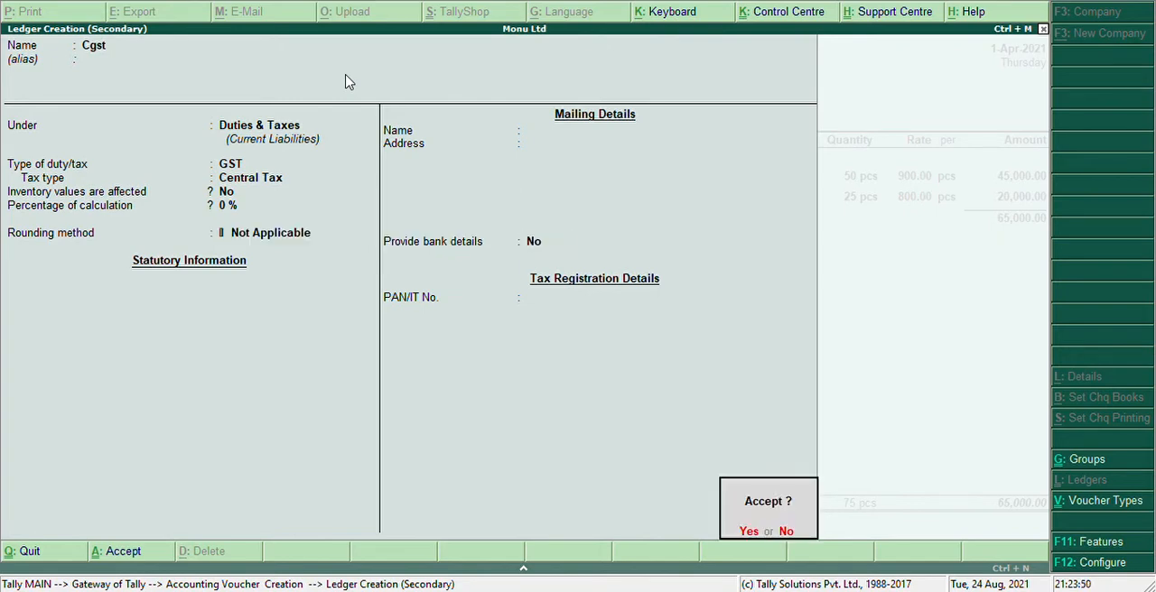
pyautogui.press('Return')
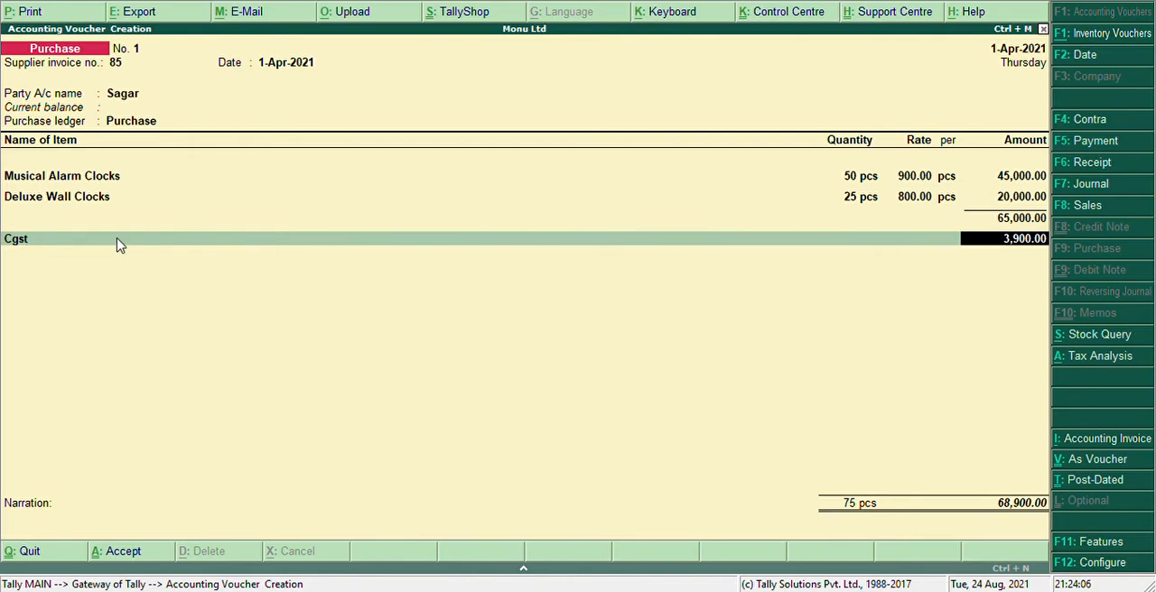
pyautogui.press('Return')
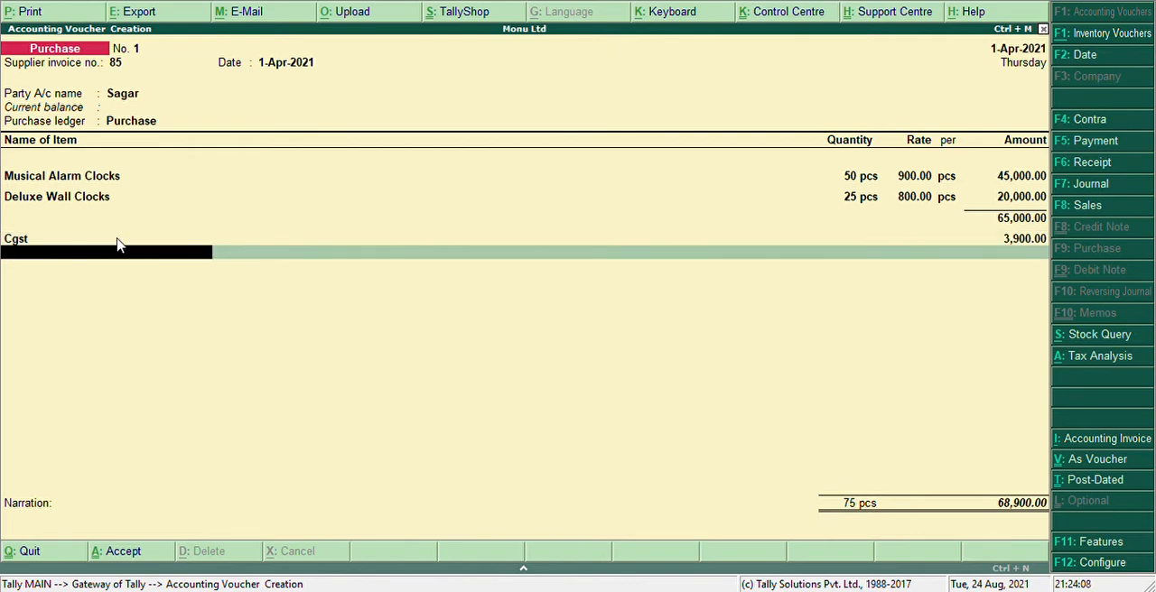
# Create a second tax ledger named Sgst under Duties & Taxes from the line below Cgst
pyautogui.hotkey('alt', 'c')
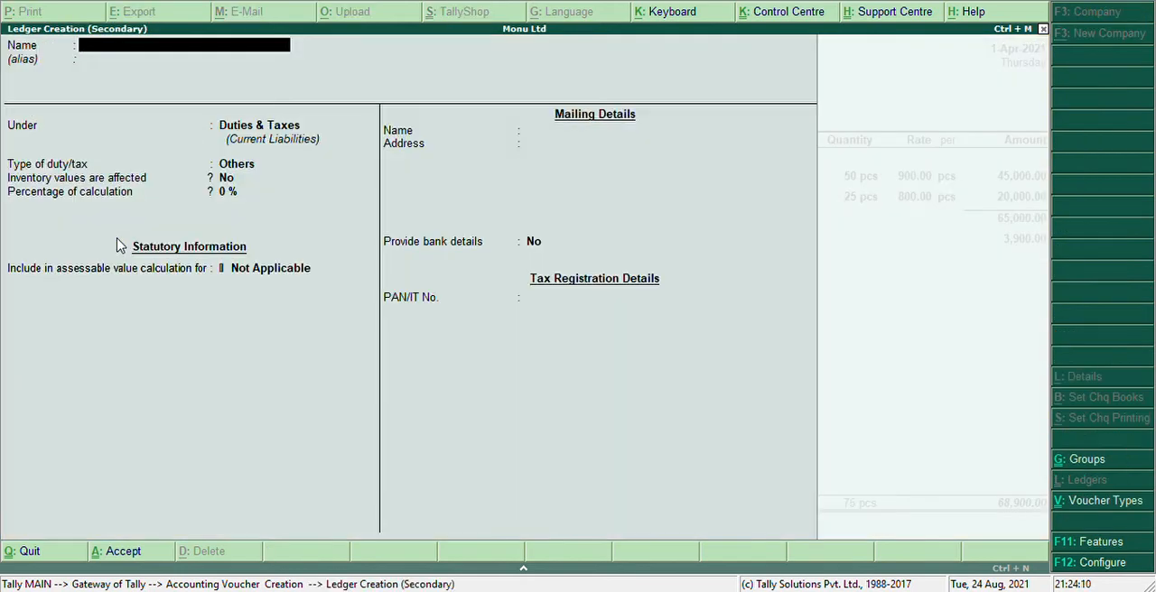
pyautogui.write('Sgst')
pyautogui.press('Return')
pyautogui.press('Return')
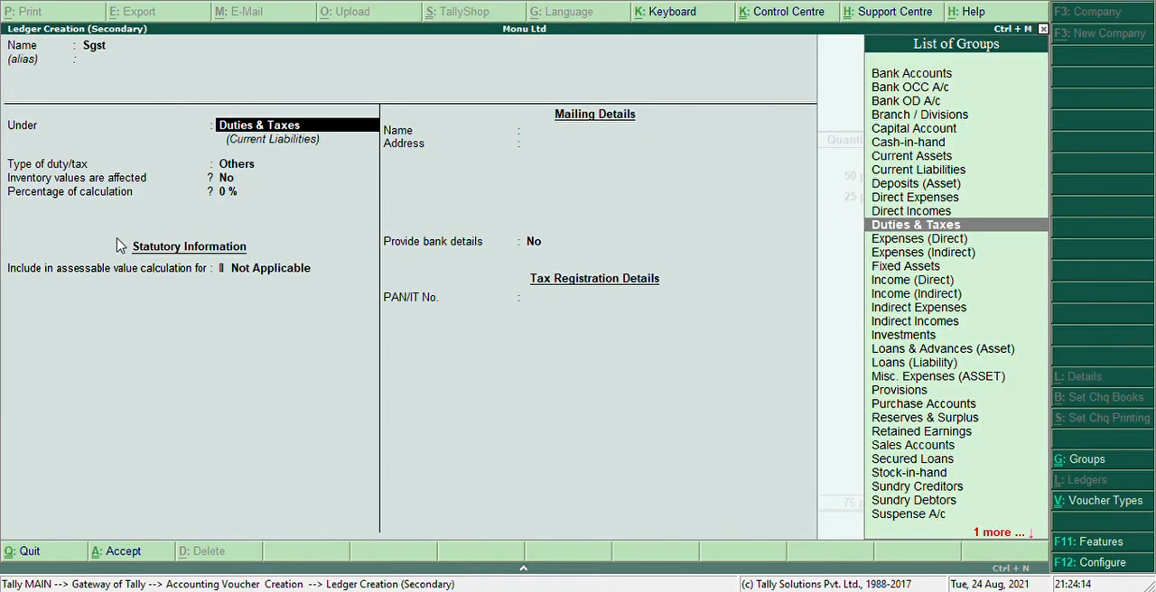
# Set the Sgst ledger's duty type to GST, tax type to State Tax and rounding method to Not Applicable
pyautogui.press('Return')
pyautogui.press('Up')
pyautogui.press('Return')
pyautogui.press('Down')
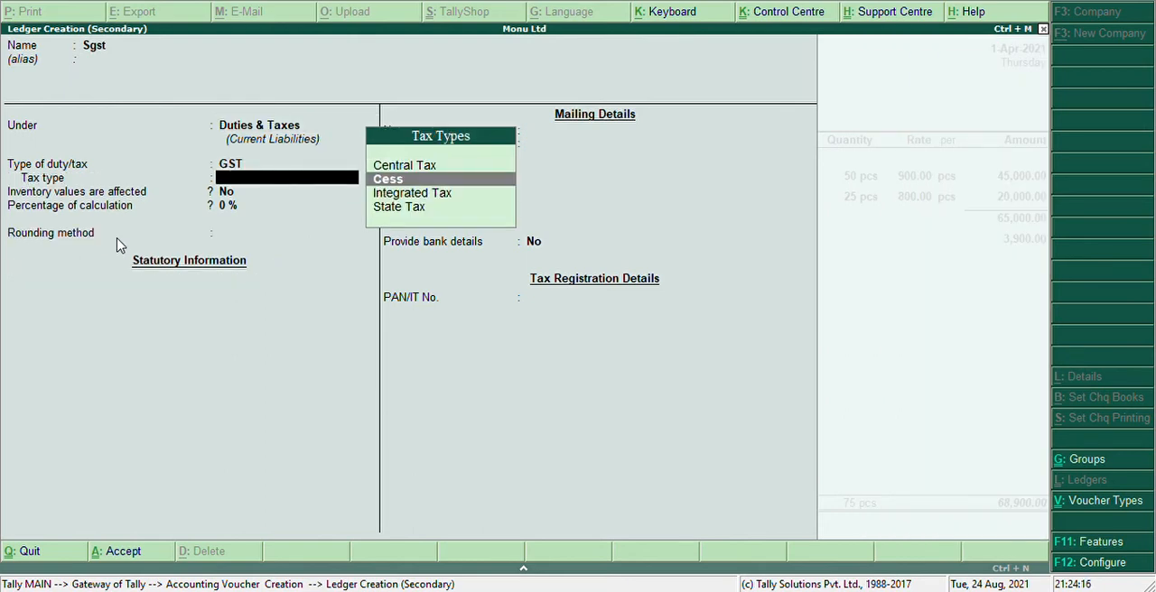
pyautogui.press('Down')
pyautogui.press('Down')
pyautogui.press('Return')
pyautogui.press('Return')
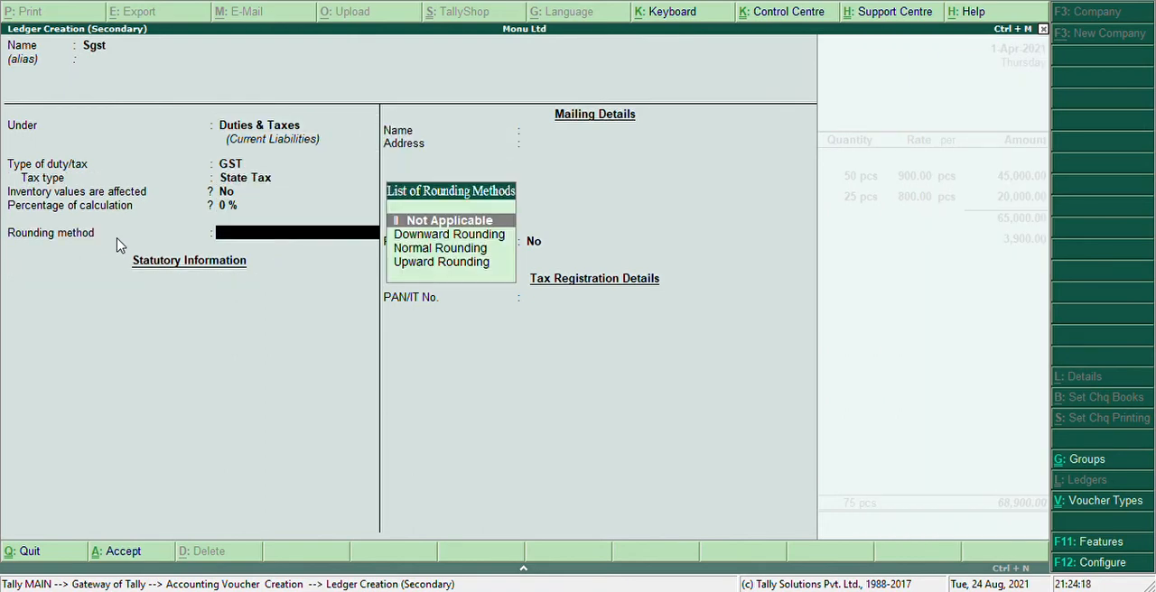
pyautogui.press('Return')
# Recheck the State Tax selection, save the Sgst ledger and accept its tax line in the purchase voucher
pyautogui.press('BackSpace')
pyautogui.press('BackSpace')
pyautogui.press('BackSpace')
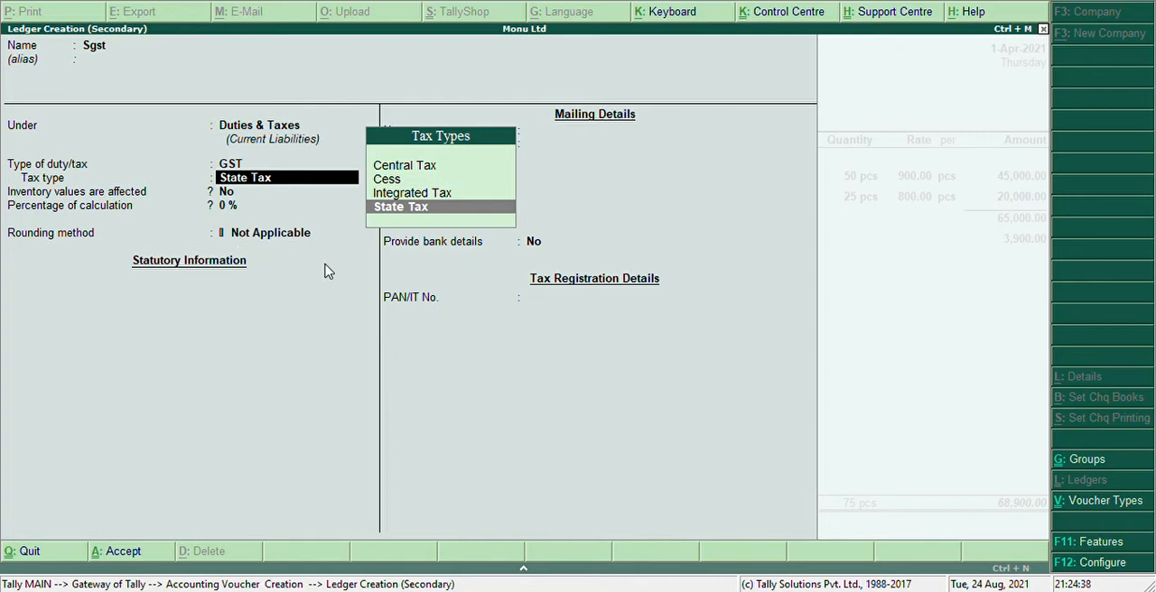
pyautogui.press('Return')
pyautogui.press('Return')
pyautogui.press('Return')
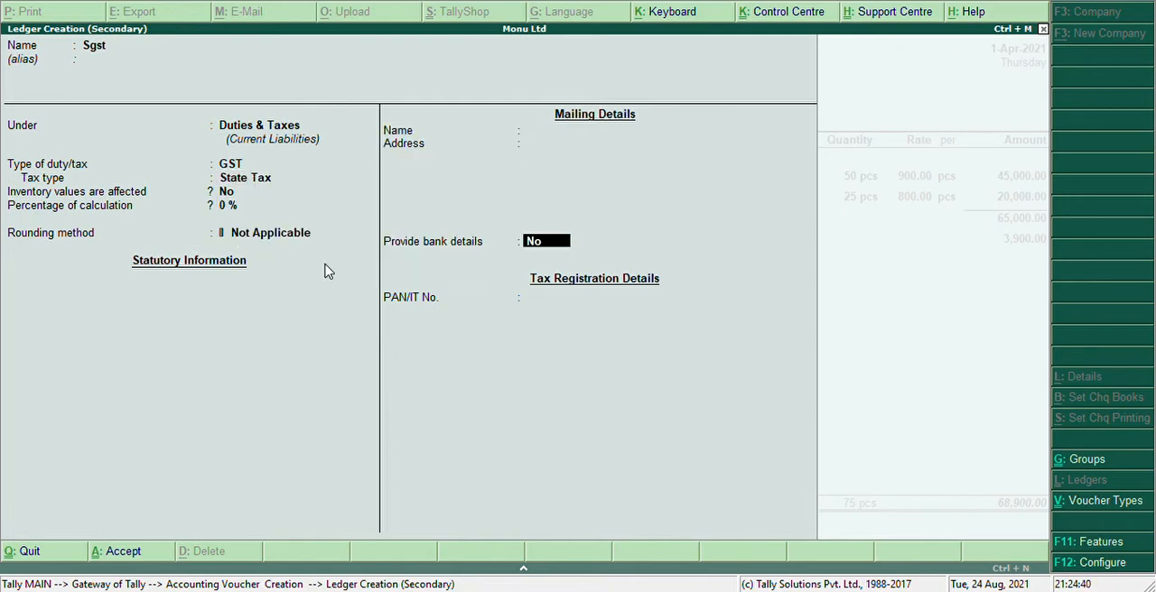
pyautogui.press('Return')
pyautogui.press('Return')
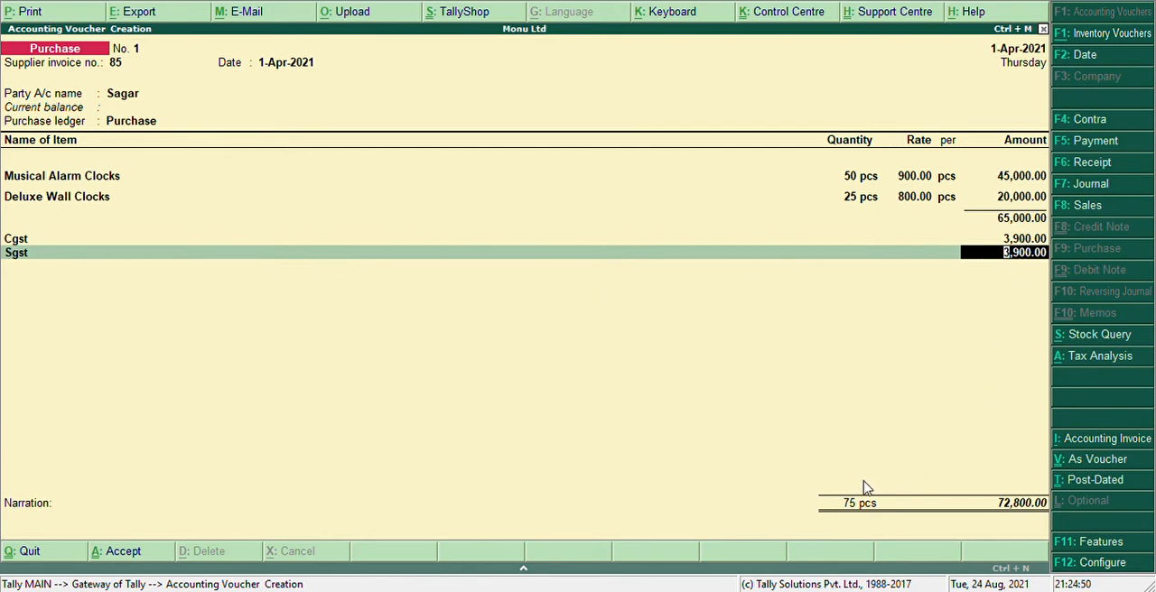
pyautogui.press('Return')
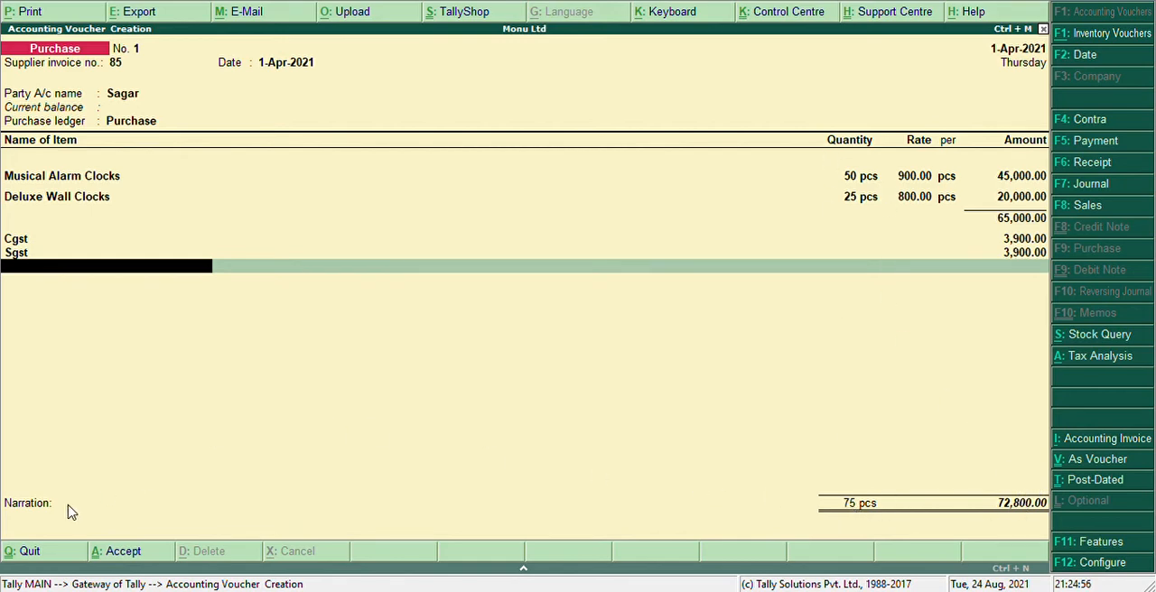
# Save the purchase voucher with an empty narration and leave voucher creation
pyautogui.press('Return')
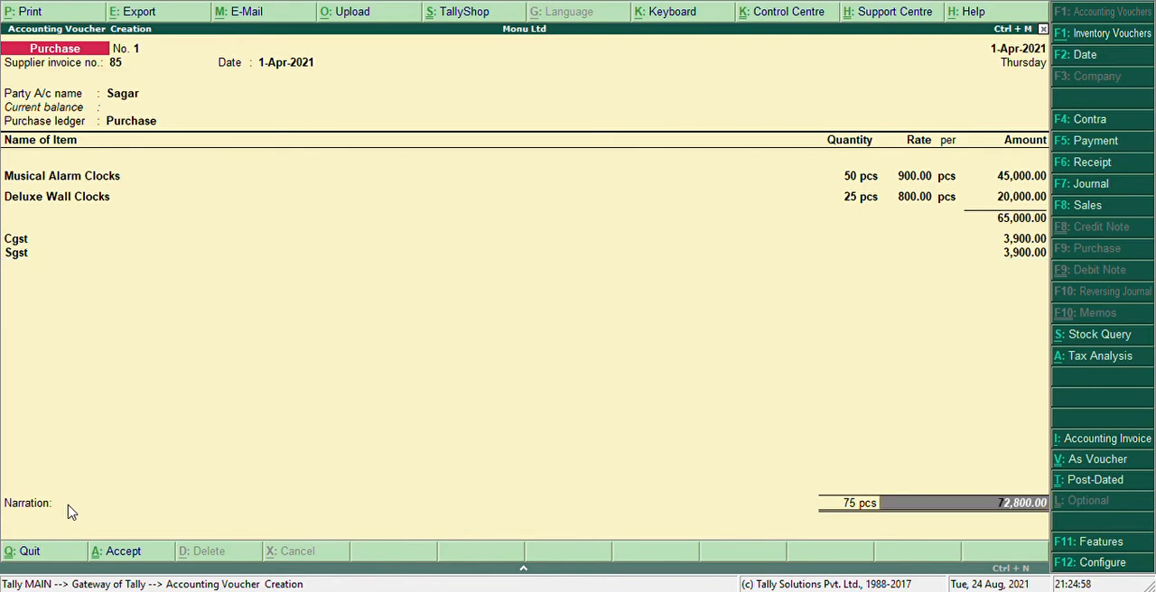
pyautogui.press('Return')
pyautogui.press('Return')
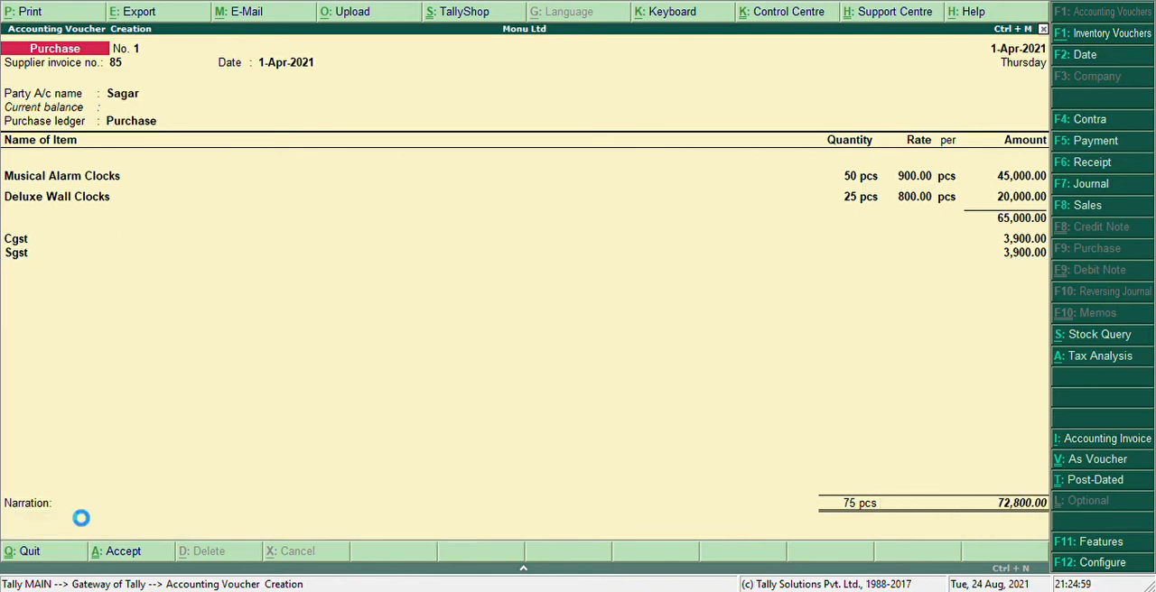
pyautogui.press('Escape')
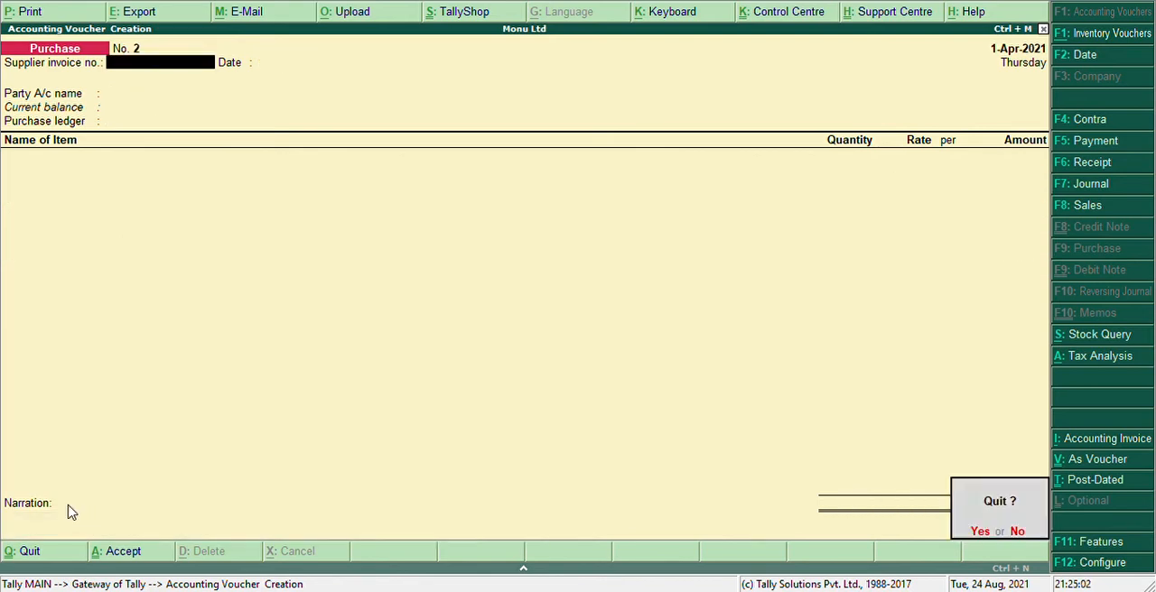
pyautogui.press('Return')
# Open the saved purchase voucher from the Day Book to review its items and tax lines, and return to the Gateway
pyautogui.press('Down')
pyautogui.press('Down')
pyautogui.press('Down')
pyautogui.press('Down')
pyautogui.press('Down')
pyautogui.press('Down')
pyautogui.press('Down')
pyautogui.press('Down')
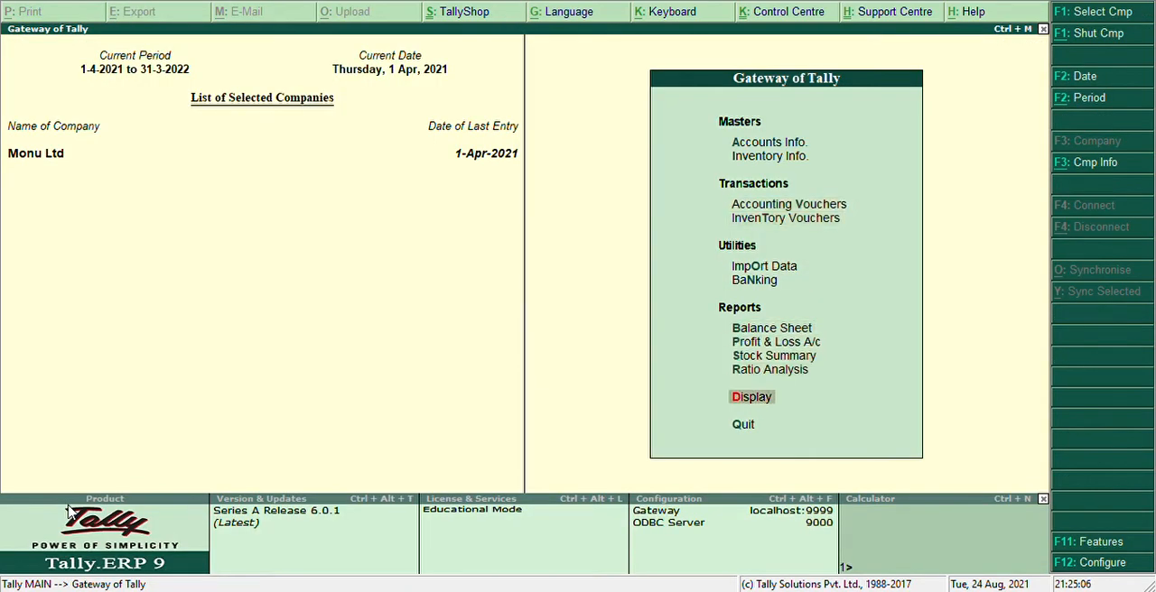
pyautogui.press('Return')
pyautogui.press('Down')
pyautogui.press('Return')
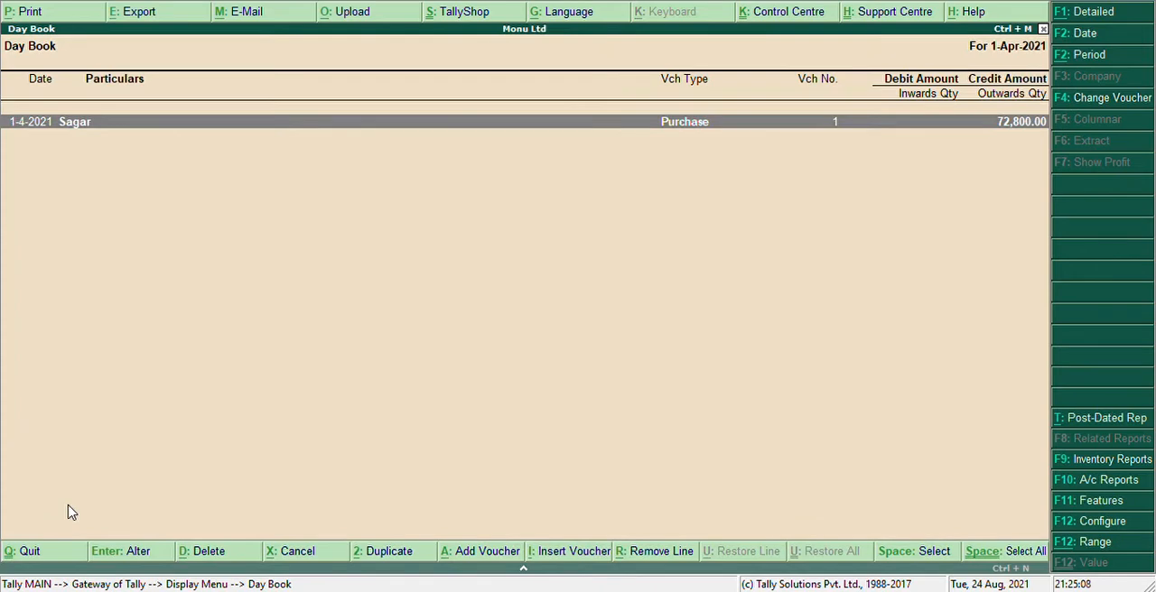
pyautogui.press('Return')
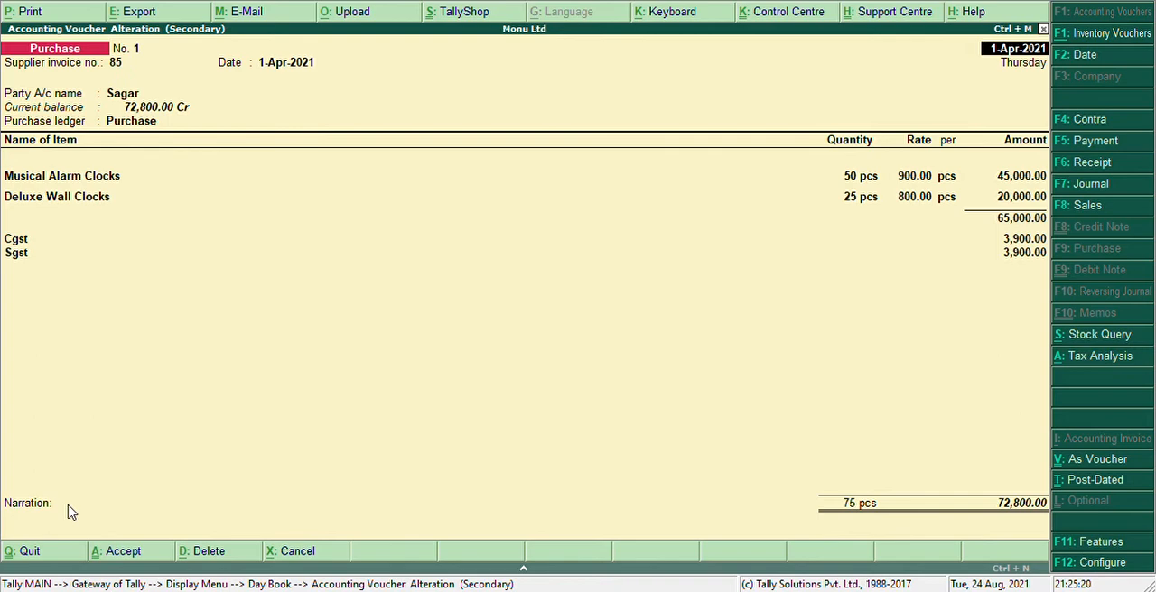
pyautogui.press('Escape')
pyautogui.press('Escape')
pyautogui.press('Escape')
pyautogui.press('Escape')
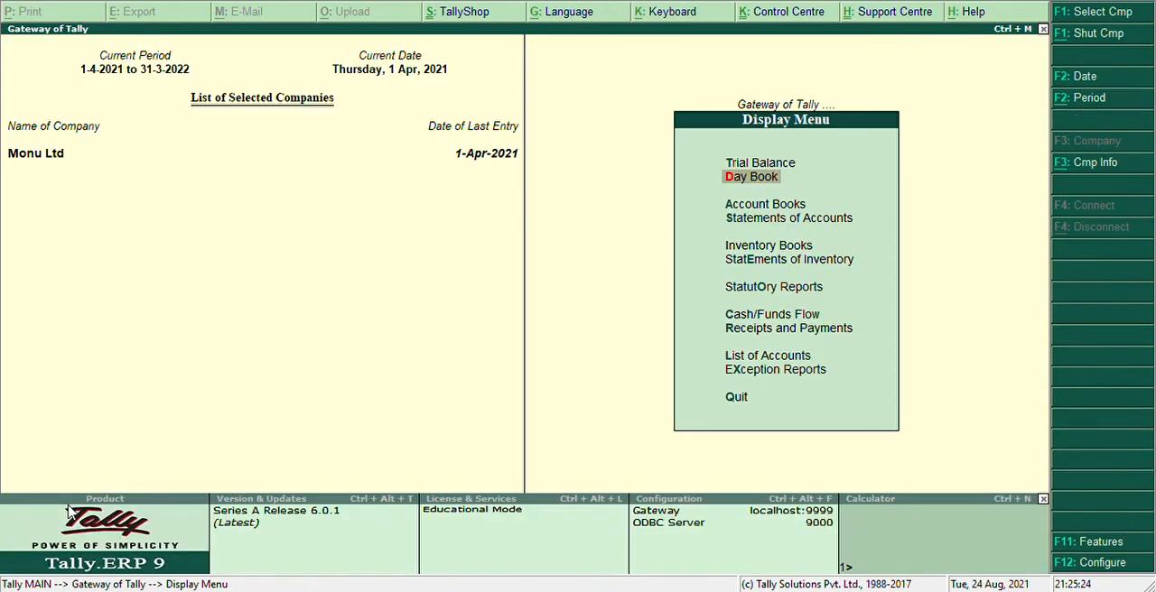
pyautogui.press('Escape')
# Start a new sales accounting voucher and set its reference number to 60
pyautogui.press('Up')
pyautogui.press('Up')
pyautogui.press('Up')
pyautogui.press('Up')
pyautogui.press('Up')
pyautogui.press('Up')
pyautogui.press('Up')
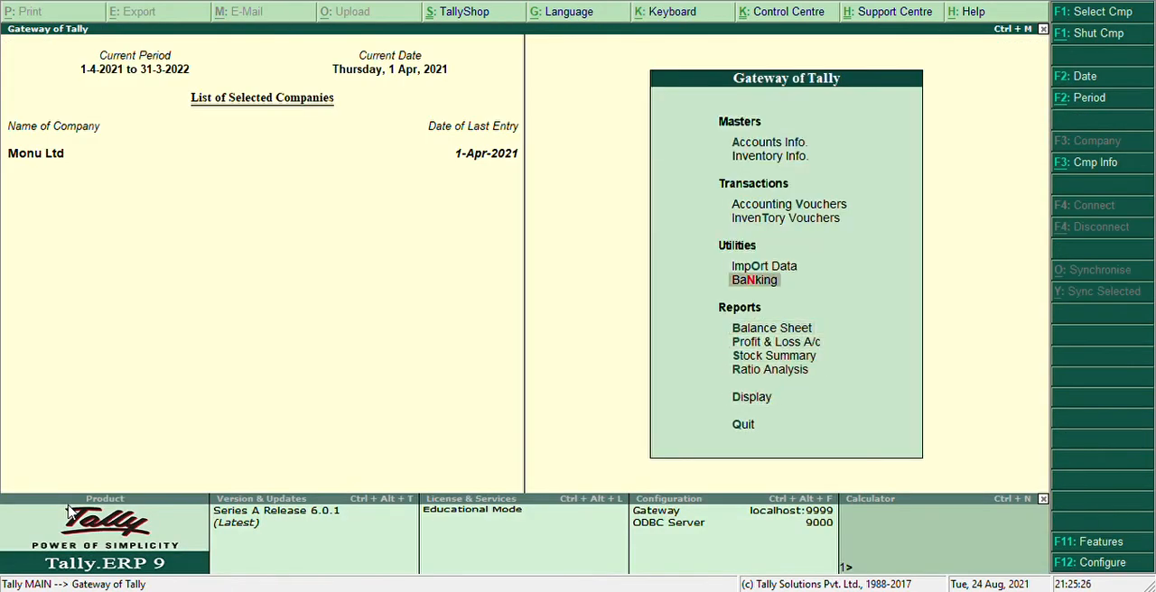
pyautogui.press('Up')
pyautogui.press('Return')
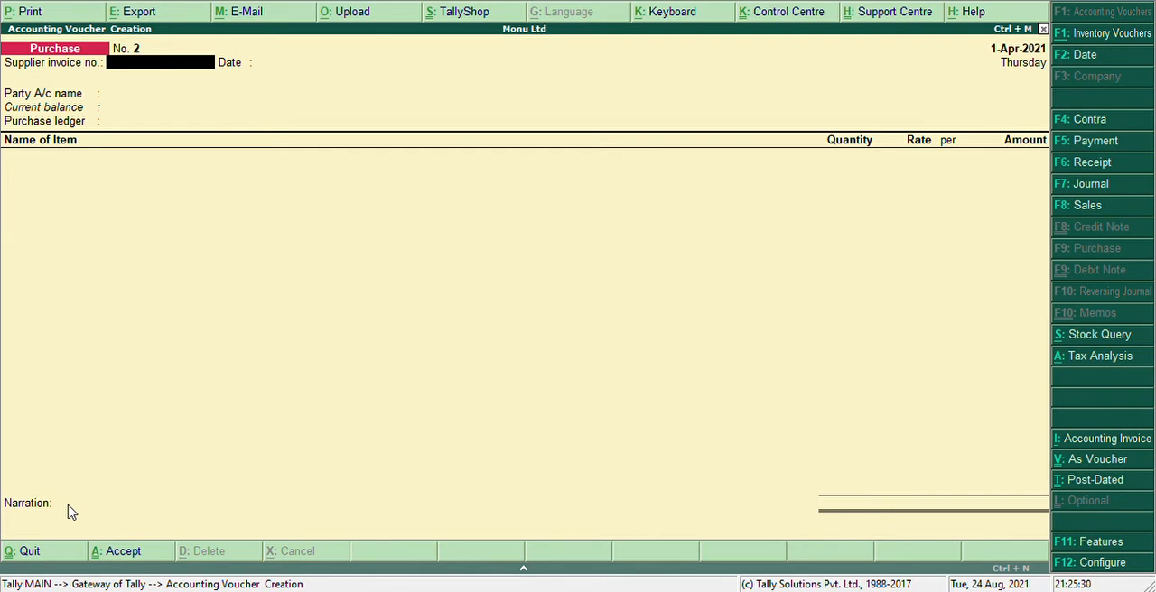
pyautogui.press('F8')
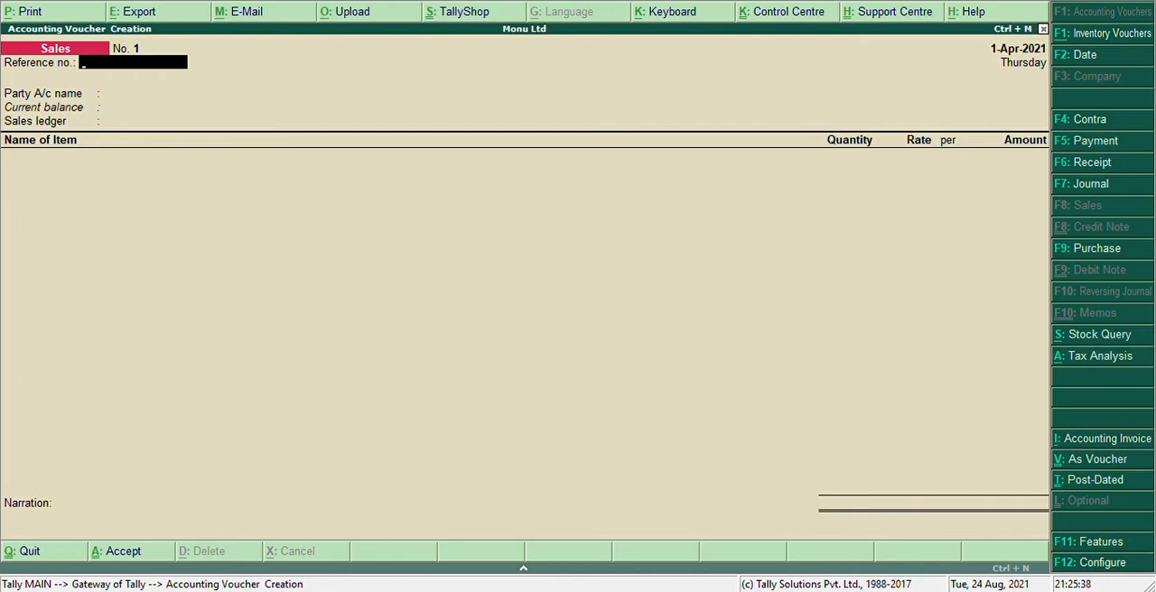
pyautogui.press('F9')
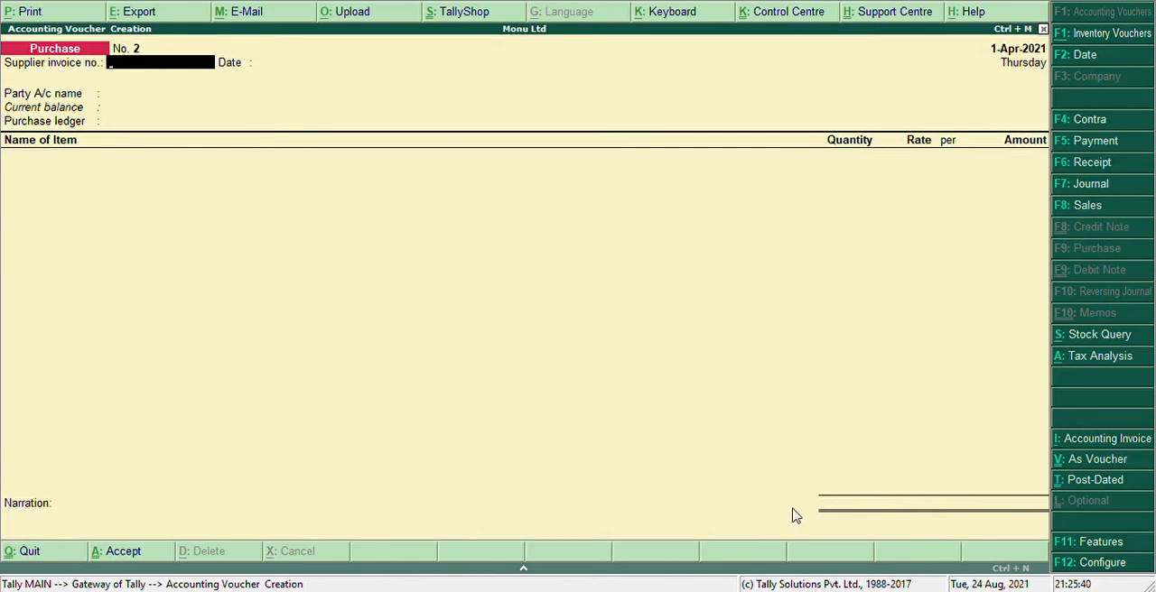
pyautogui.click(1075, 213)
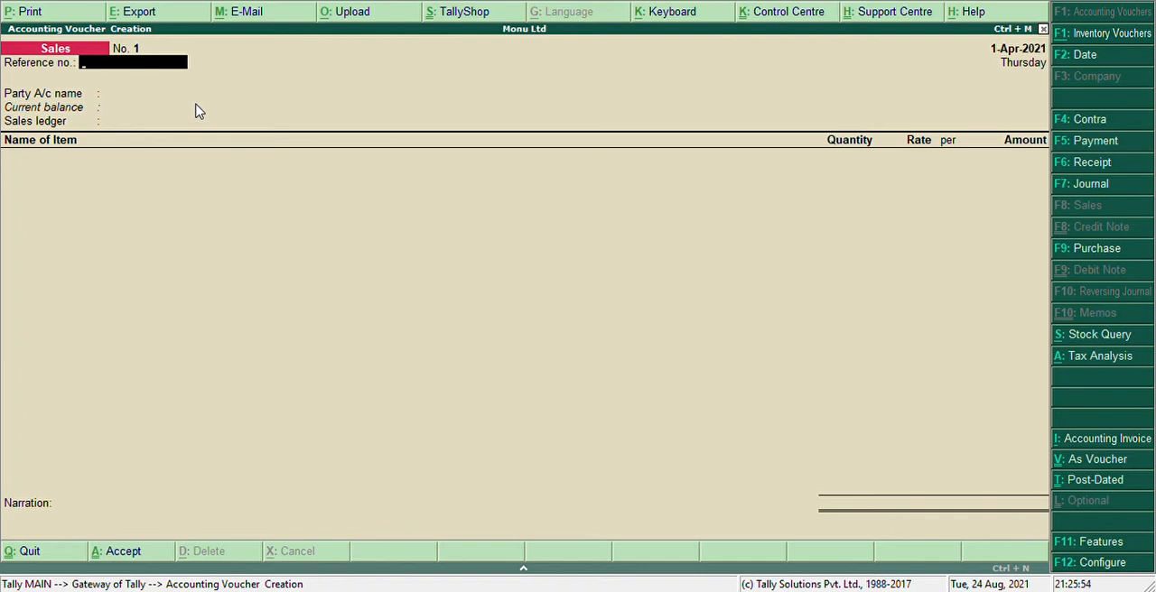
pyautogui.write('60')
pyautogui.press('Return')
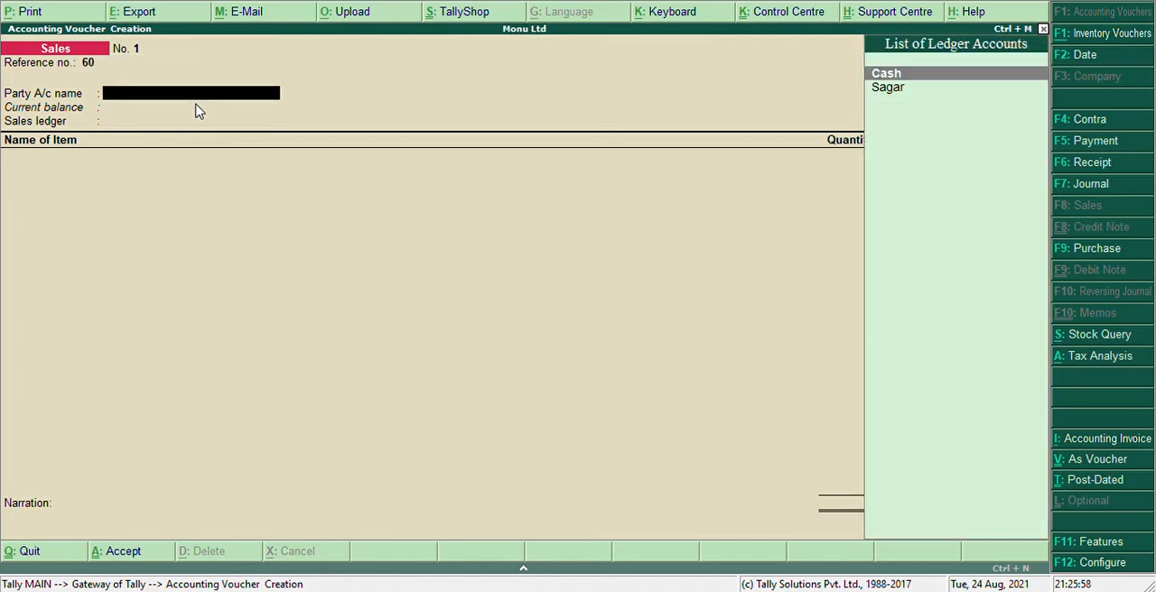
# Create a new party ledger for the sales voucher with the customer's name, grouped under Sundry Debtors
pyautogui.hotkey('alt', 'c')
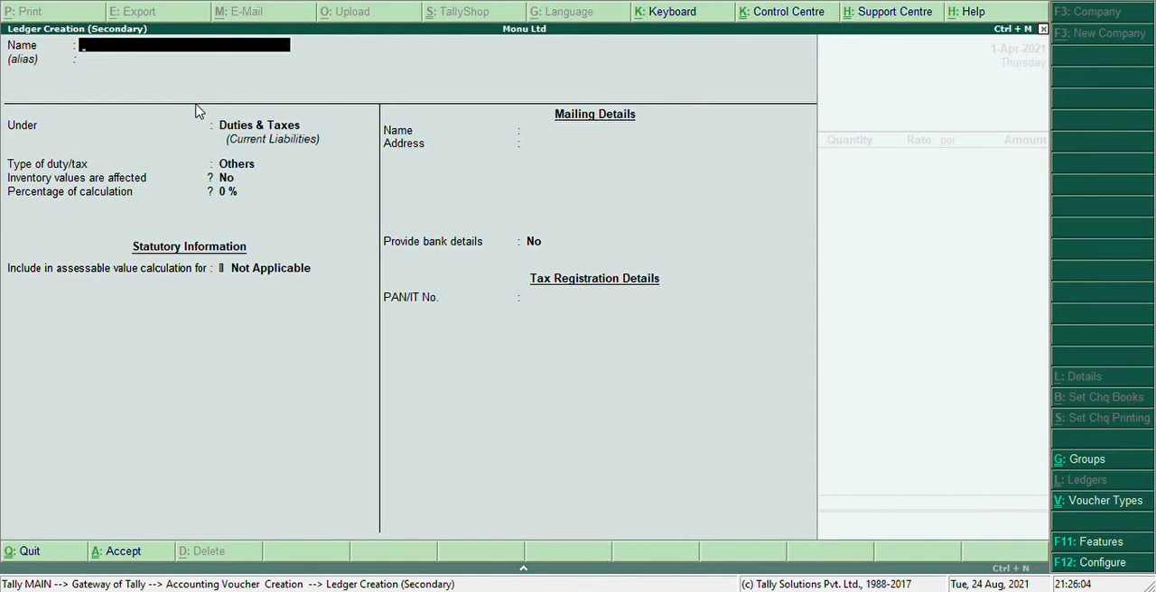
pyautogui.write('Vandna')
pyautogui.press('Return')
pyautogui.press('Return')
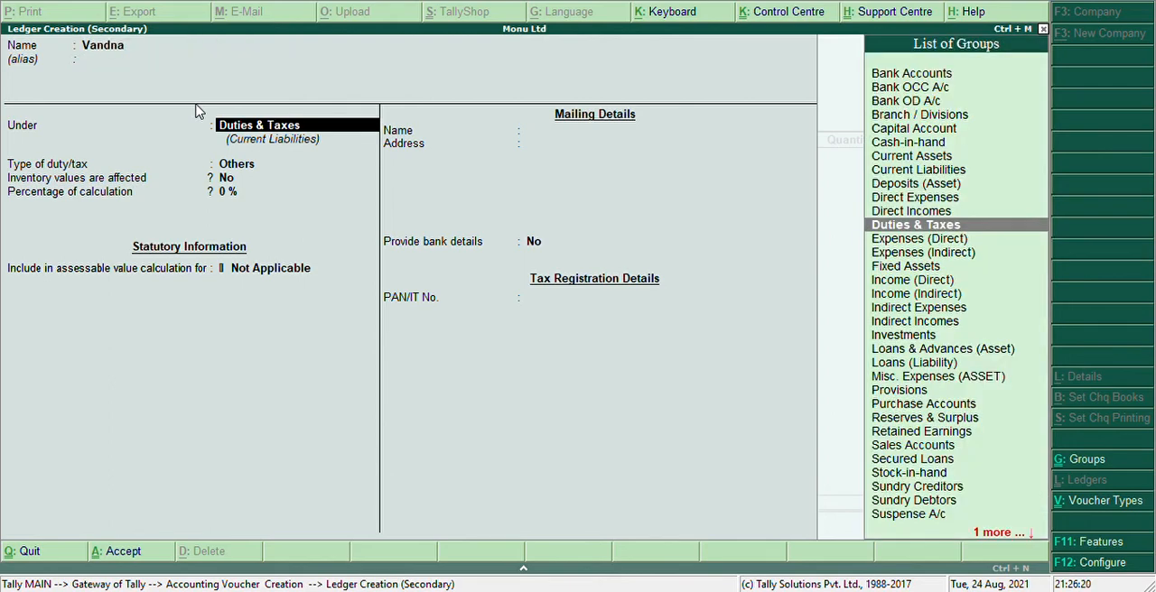
pyautogui.write('Su')
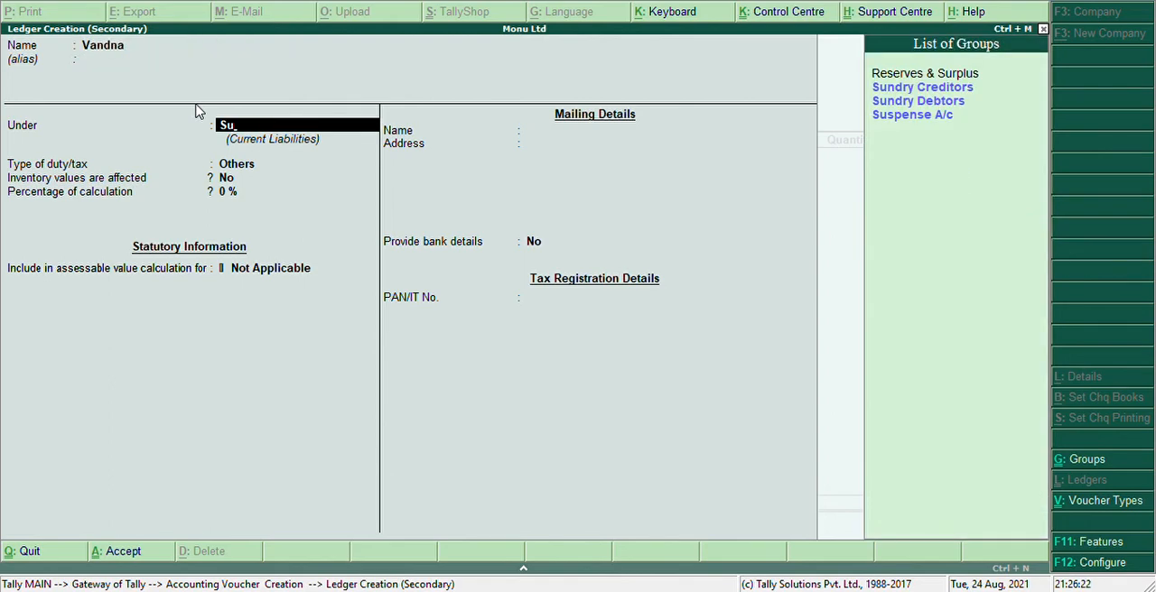
pyautogui.press('Up')
pyautogui.press('Return')
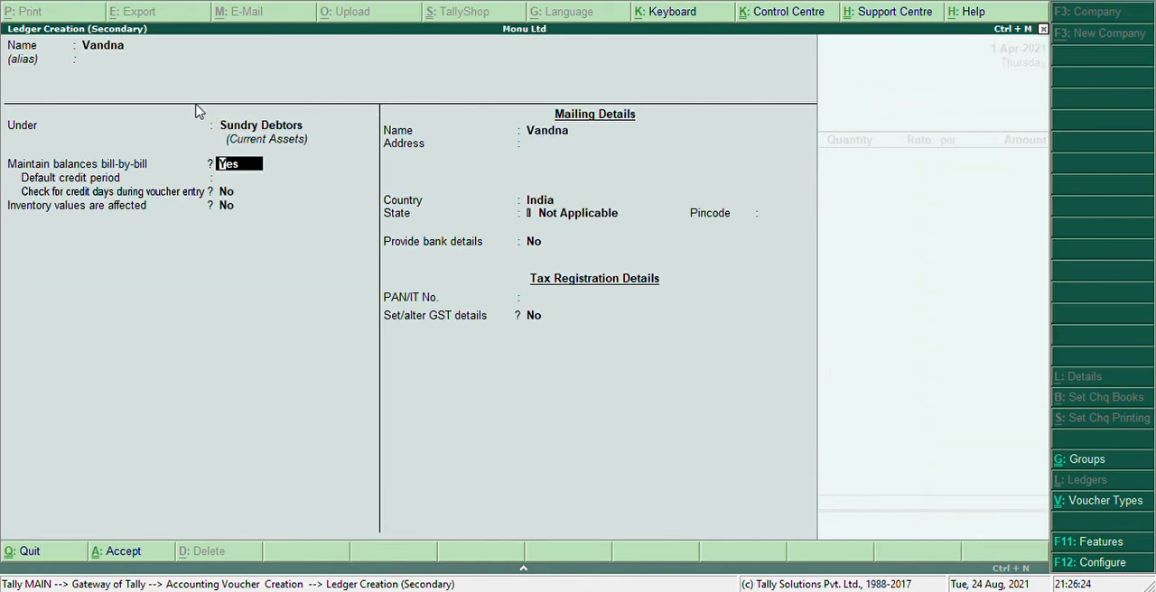
# Keep bill-by-bill balances with no credit period for the party ledger and set its state to Delhi
pyautogui.press('Return')
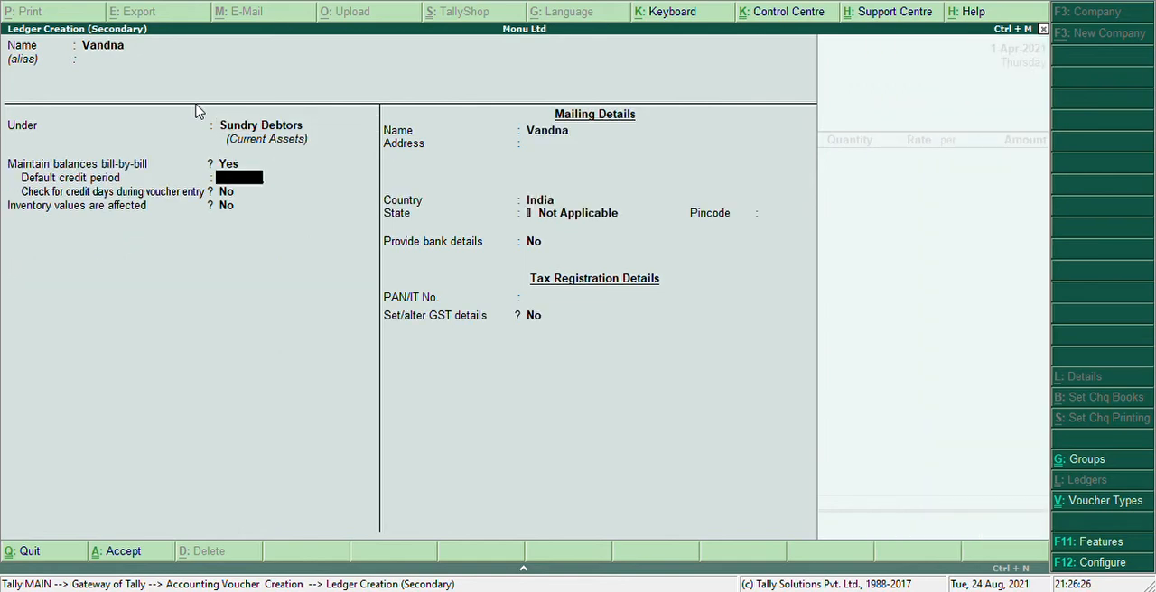
pyautogui.press('Return')
pyautogui.press('Return')
pyautogui.press('Return')
pyautogui.press('Return')
pyautogui.press('Return')
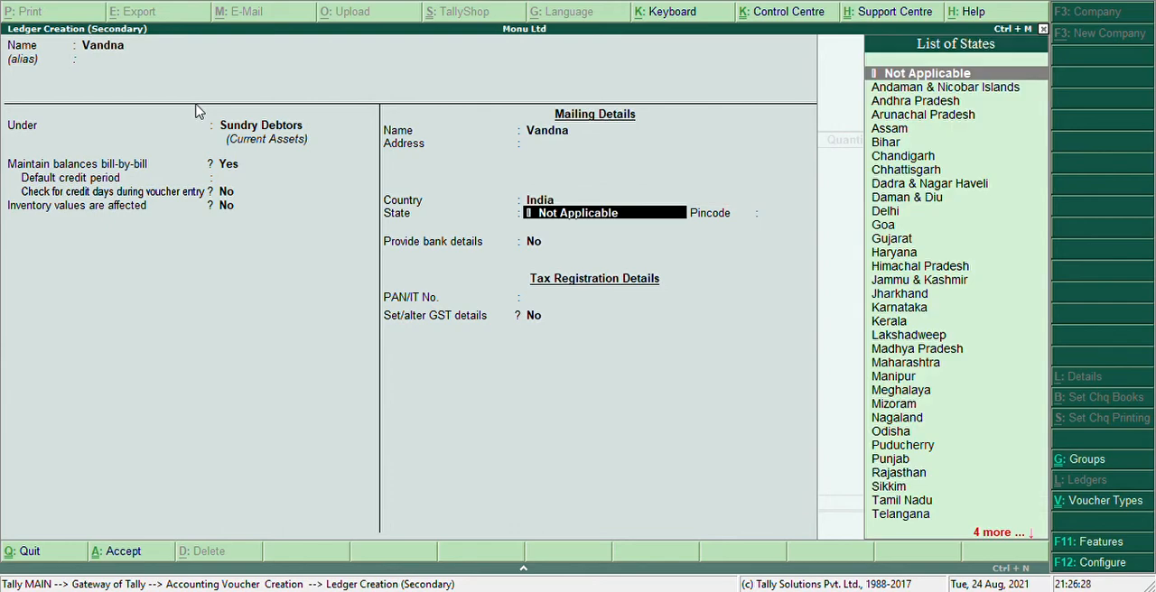
pyautogui.write('De')
# Enable GST details for the party ledger without a pincode, bank details or PAN, and choose the Regular registration type
pyautogui.press('Return')
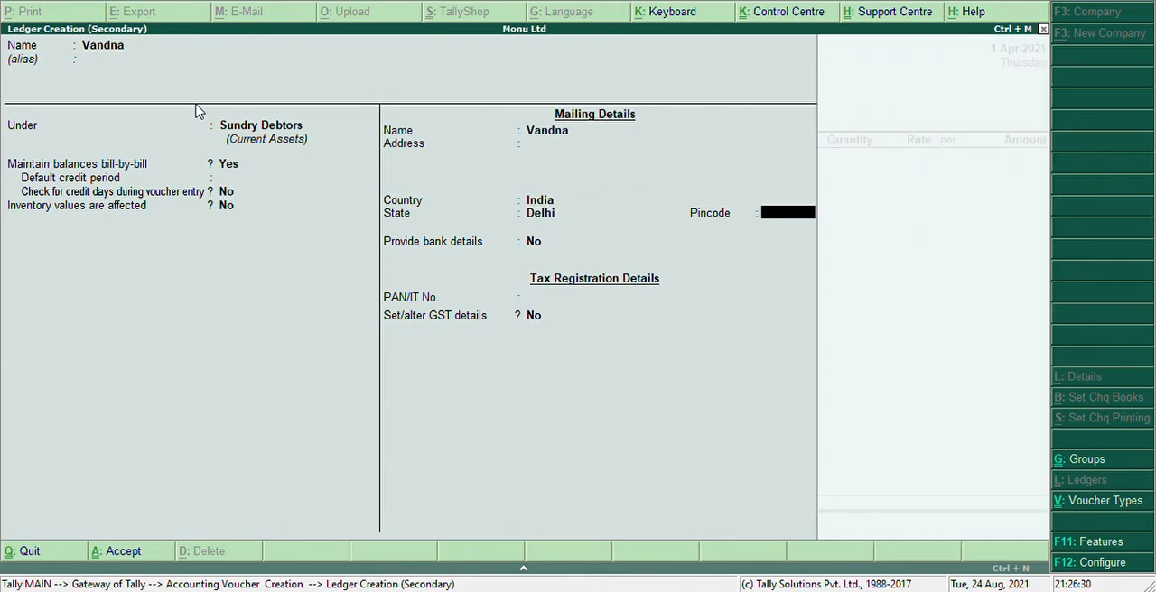
pyautogui.press('Return')
pyautogui.press('Return')
pyautogui.press('Return')
pyautogui.write('y')
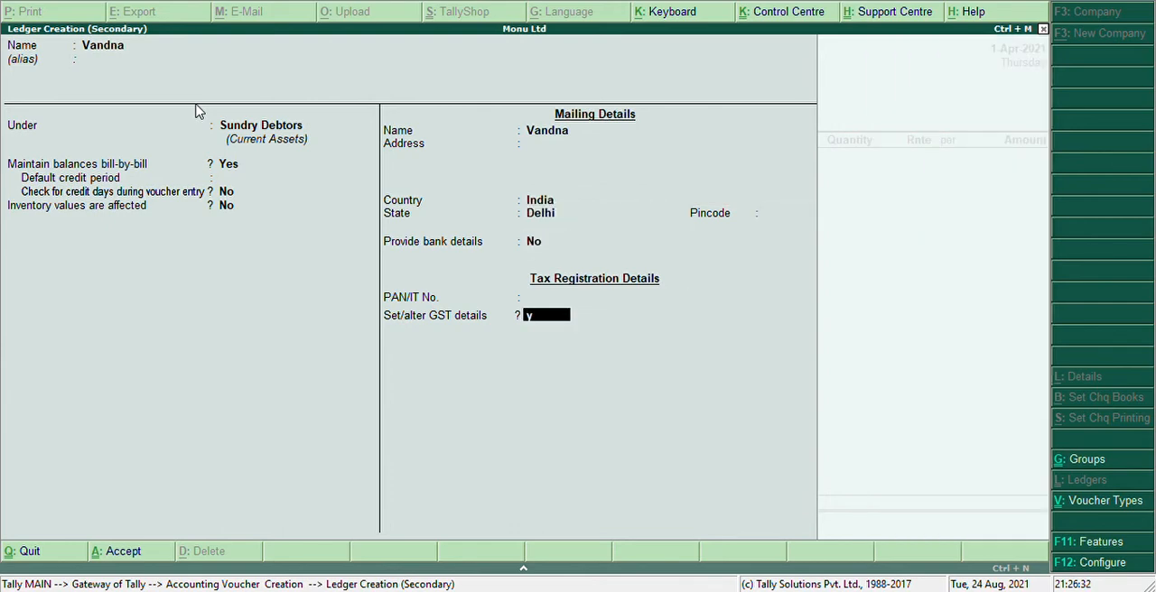
pyautogui.press('Return')
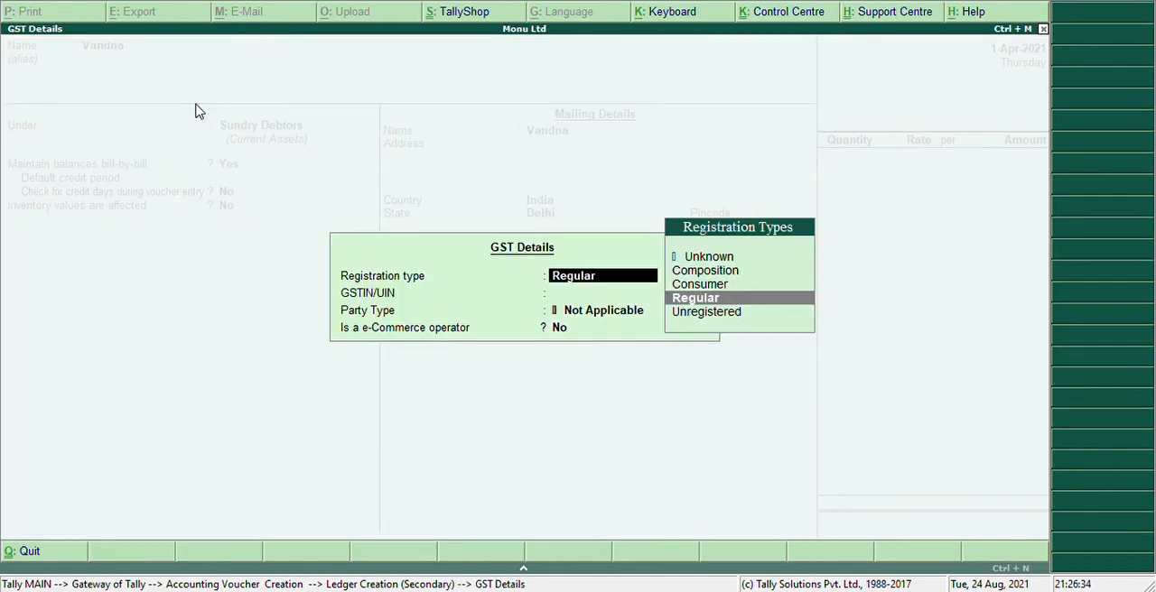
pyautogui.press('Return')
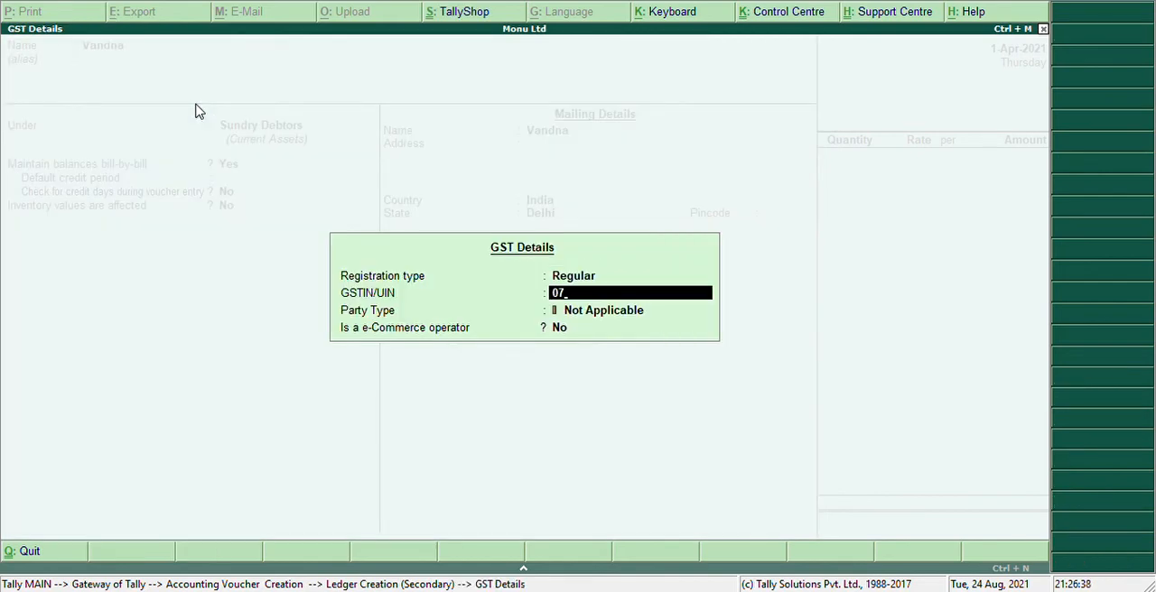
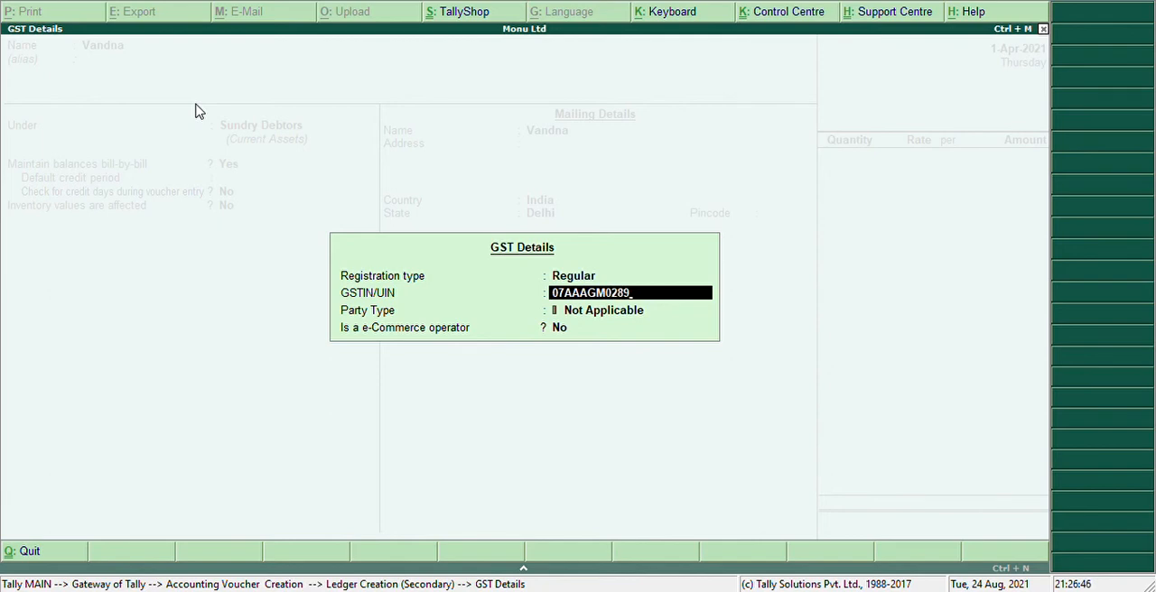
# Enter the party's GSTIN, leave the party type as Not Applicable, and save the party ledger
pyautogui.press('Return')
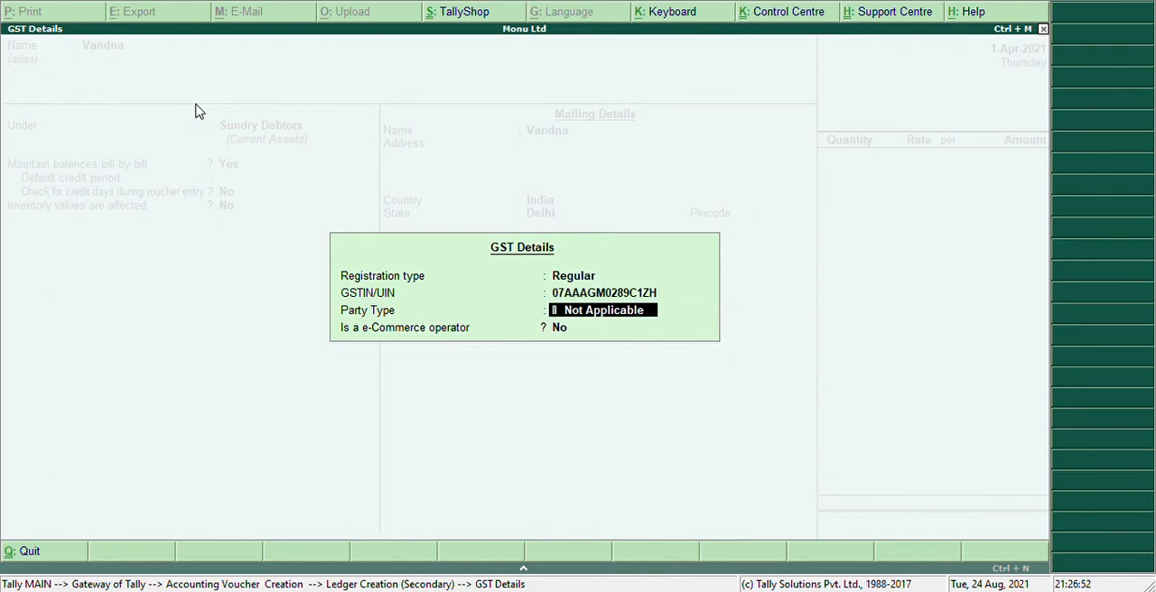
pyautogui.press('Return')
pyautogui.press('Return')
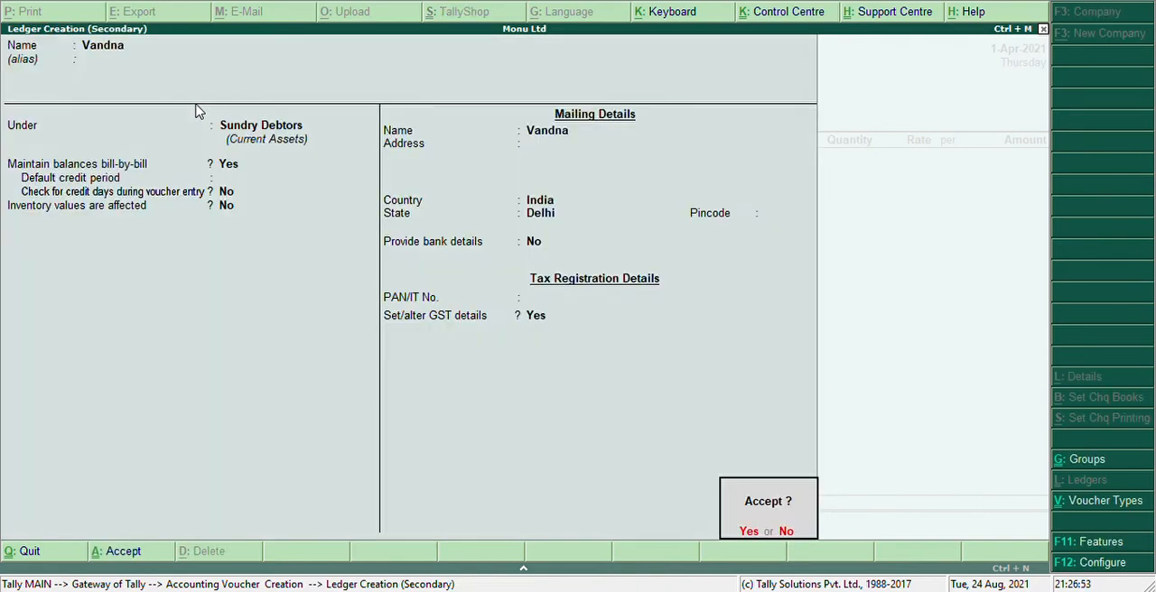
pyautogui.press('Return')
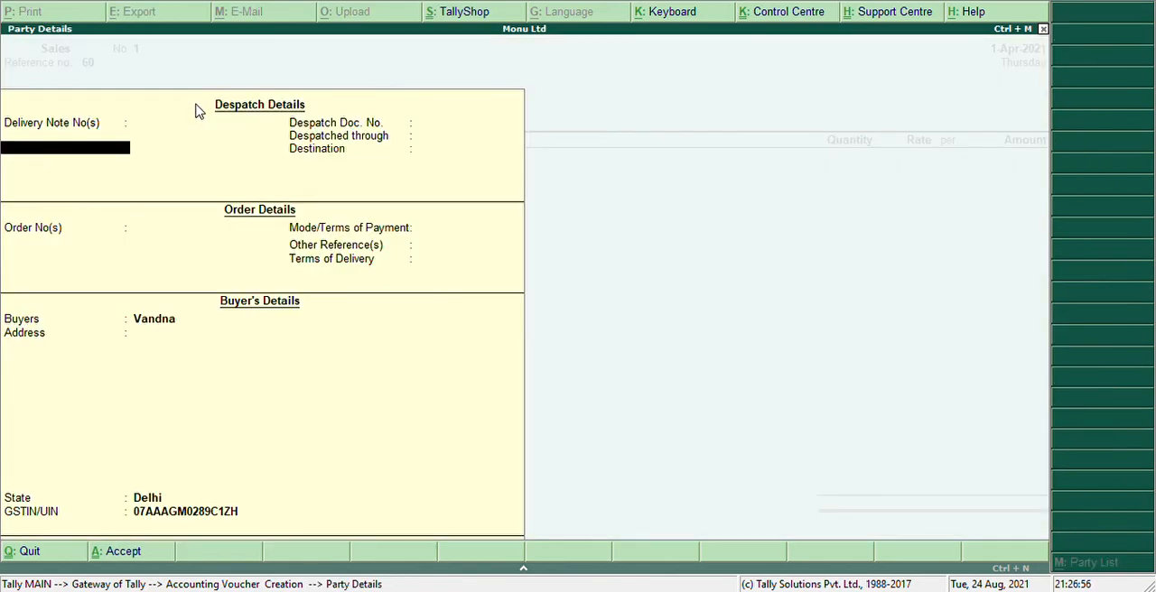
# Leave the despatch and order details empty and accept the buyer's details for the sales voucher
pyautogui.press('Return')
pyautogui.press('Return')
pyautogui.press('Return')
pyautogui.press('Return')
pyautogui.press('Return')
pyautogui.press('Return')
pyautogui.press('Return')
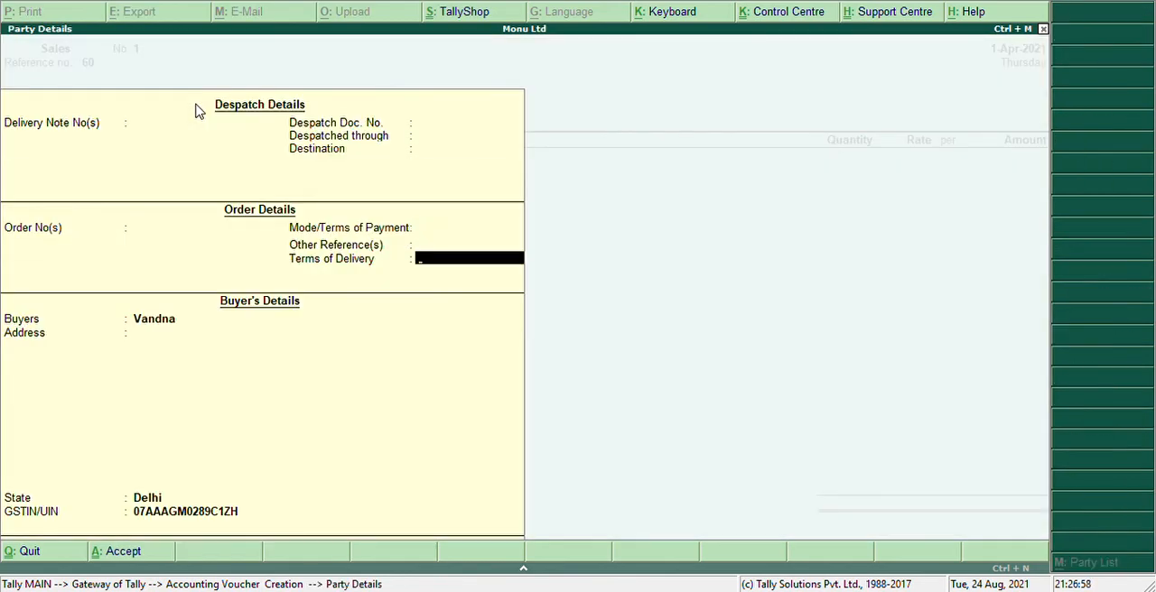
pyautogui.press('Return')
pyautogui.press('Return')
pyautogui.press('Return')
pyautogui.press('Return')
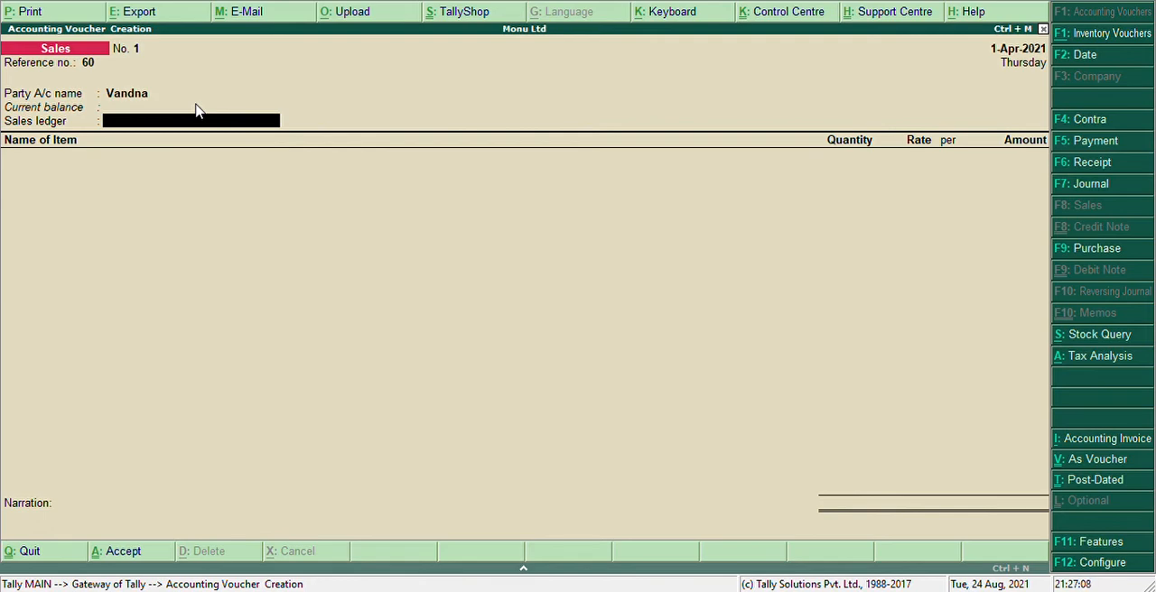
# Create a ledger named Sales under Sales Accounts with inventory values affected
pyautogui.hotkey('alt', 'c')
pyautogui.write('Sales')
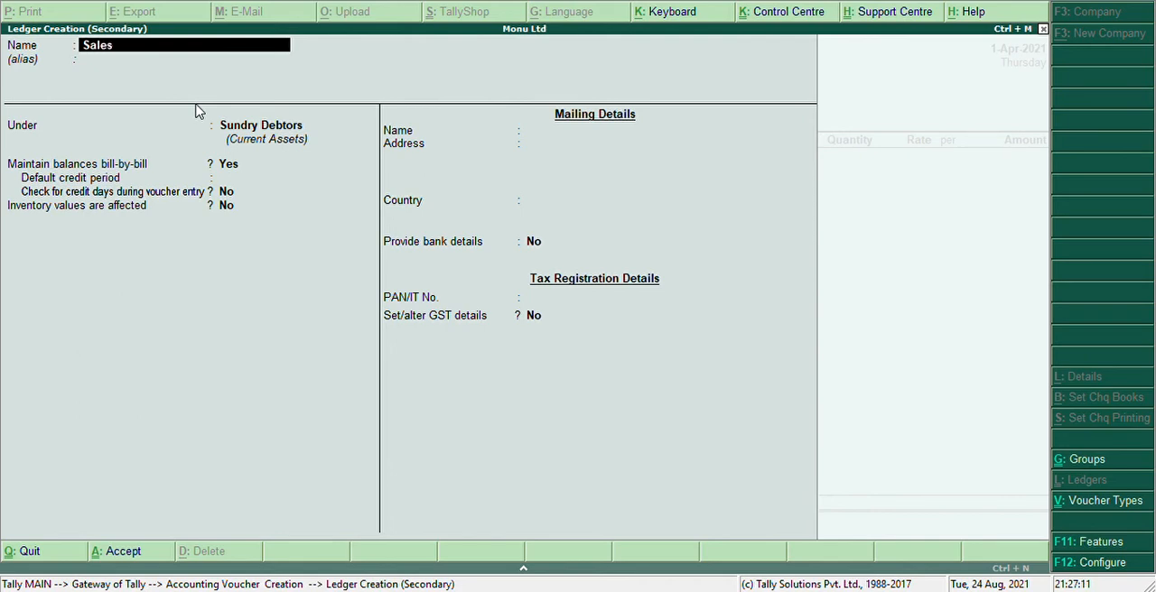
pyautogui.press('Return')
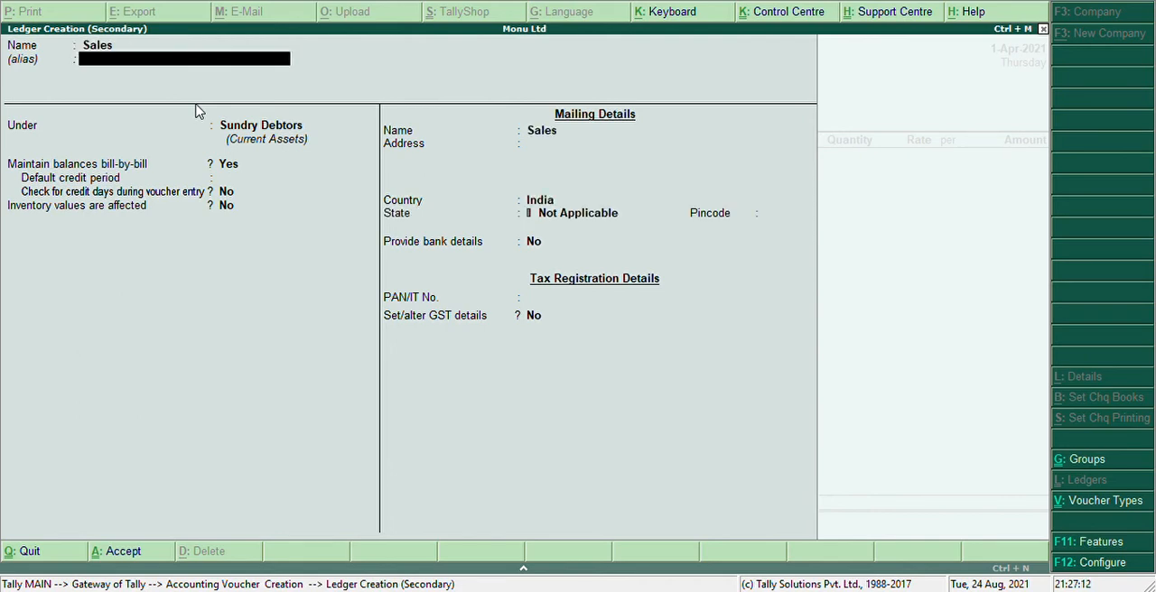
pyautogui.press('Return')
pyautogui.write('Sales')
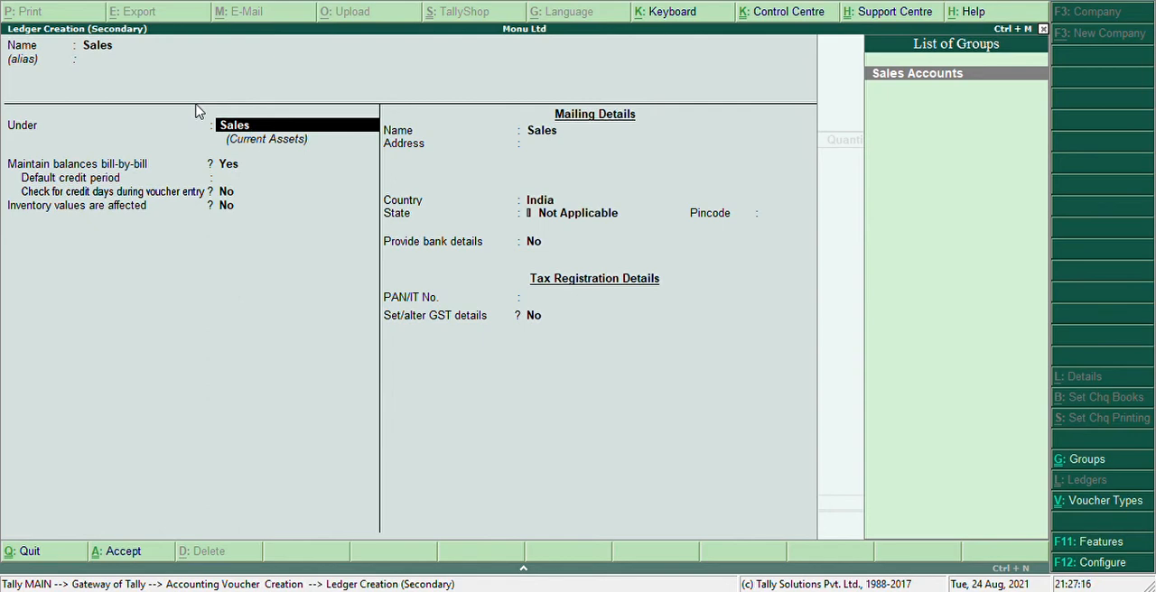
pyautogui.press('Return')
# Enable GST details for the Sales ledger and set it as Taxable with 8% integrated tax and 0% cess
pyautogui.press('Return')
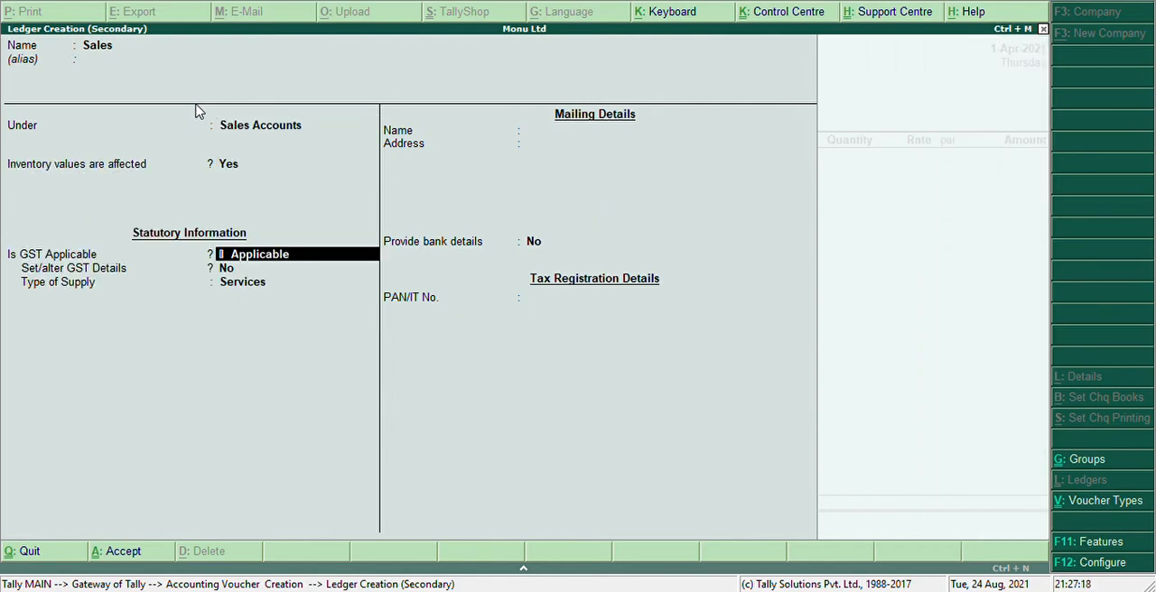
pyautogui.press('Return')
pyautogui.write('y')
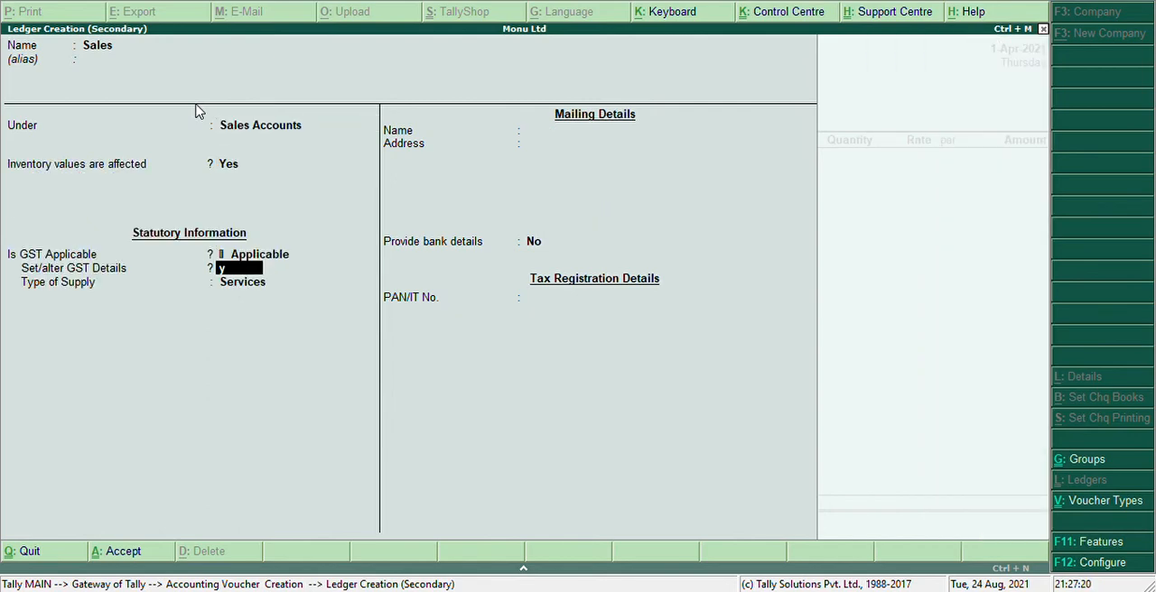
pyautogui.press('Return')
pyautogui.press('Return')
pyautogui.press('Return')
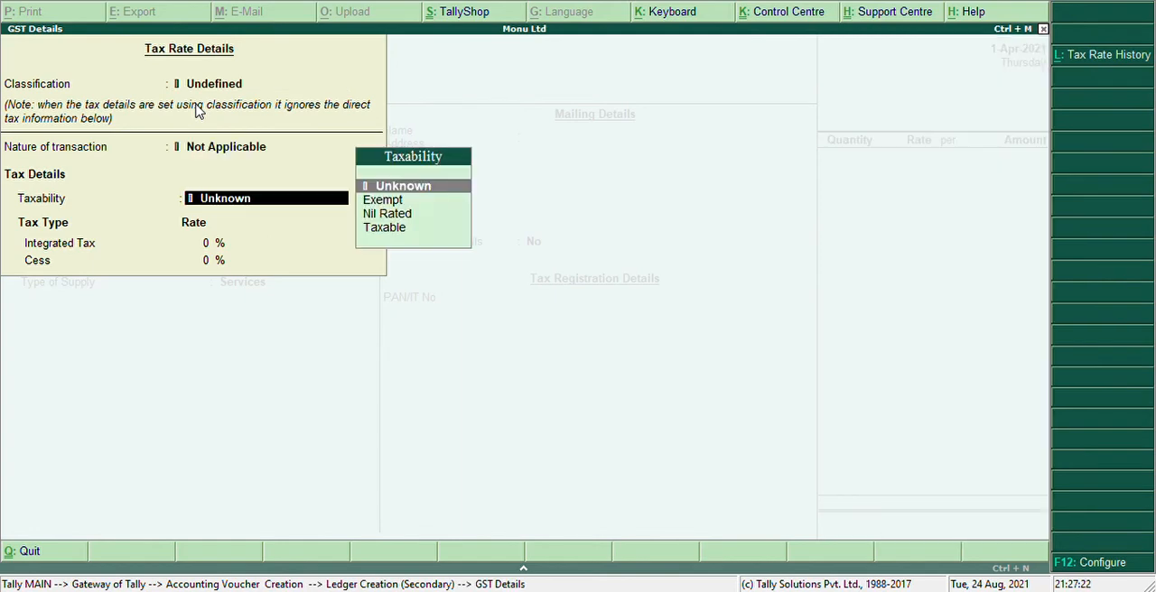
pyautogui.press('Down')
pyautogui.press('Down')
pyautogui.press('Down')
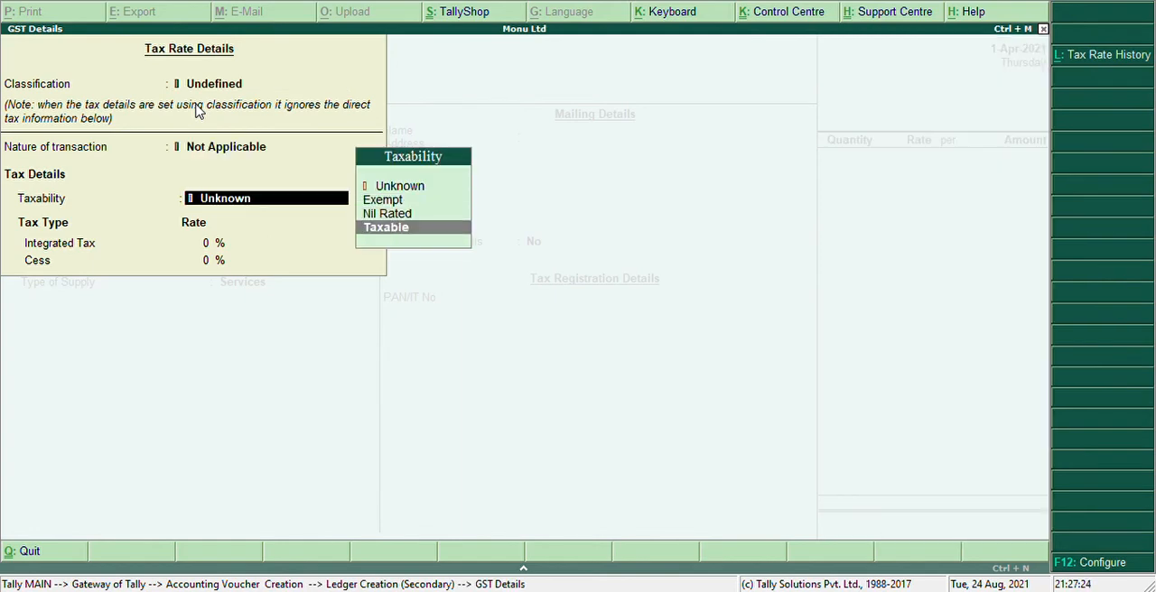
pyautogui.press('Return')
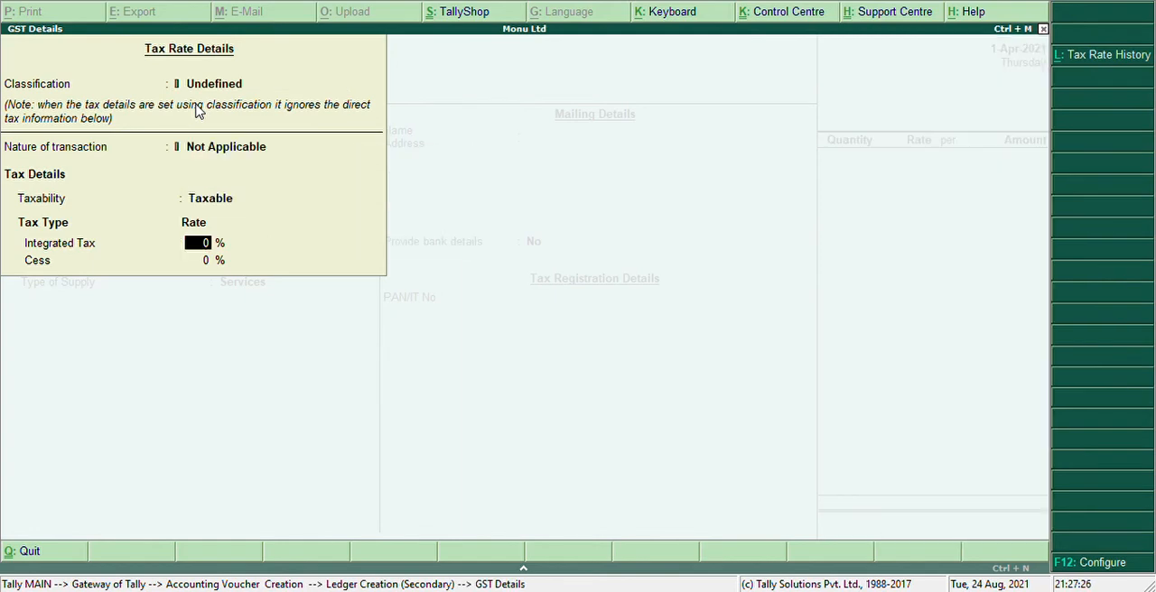
pyautogui.write('8')
pyautogui.press('Return')
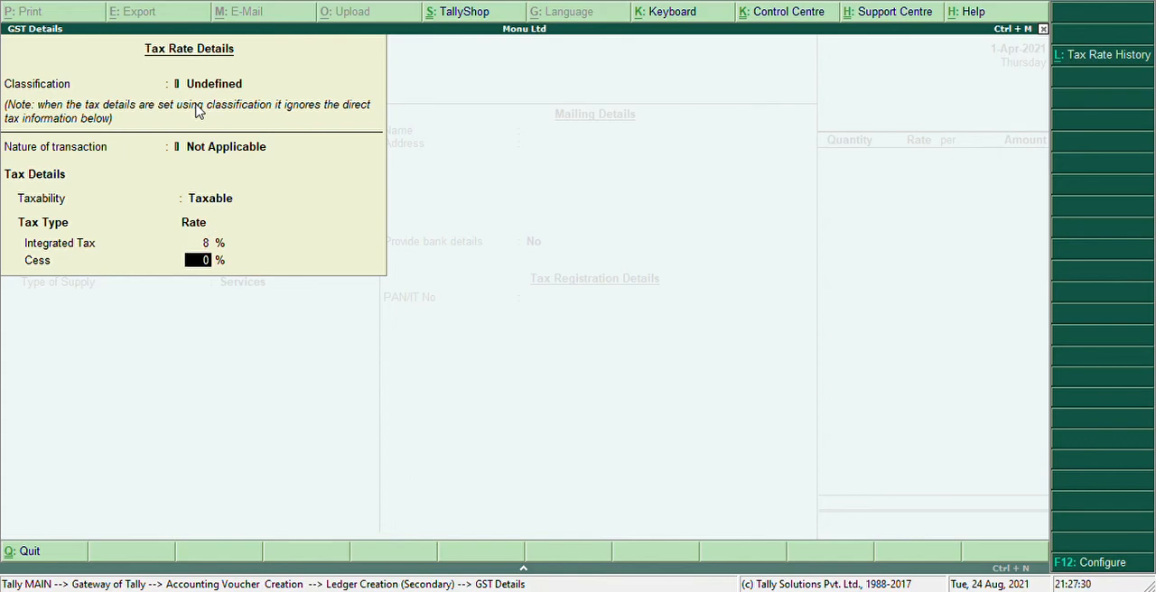
pyautogui.press('Return')
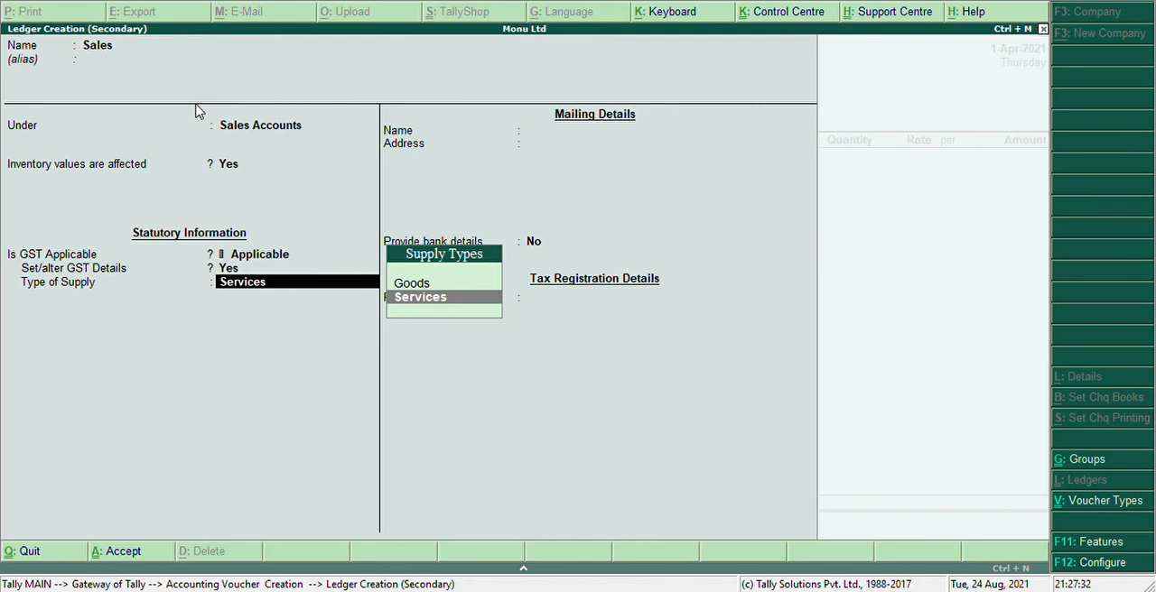
# Set the Sales ledger's type of supply to Goods and save it as the voucher's sales ledger
pyautogui.press('Up')
pyautogui.press('Return')
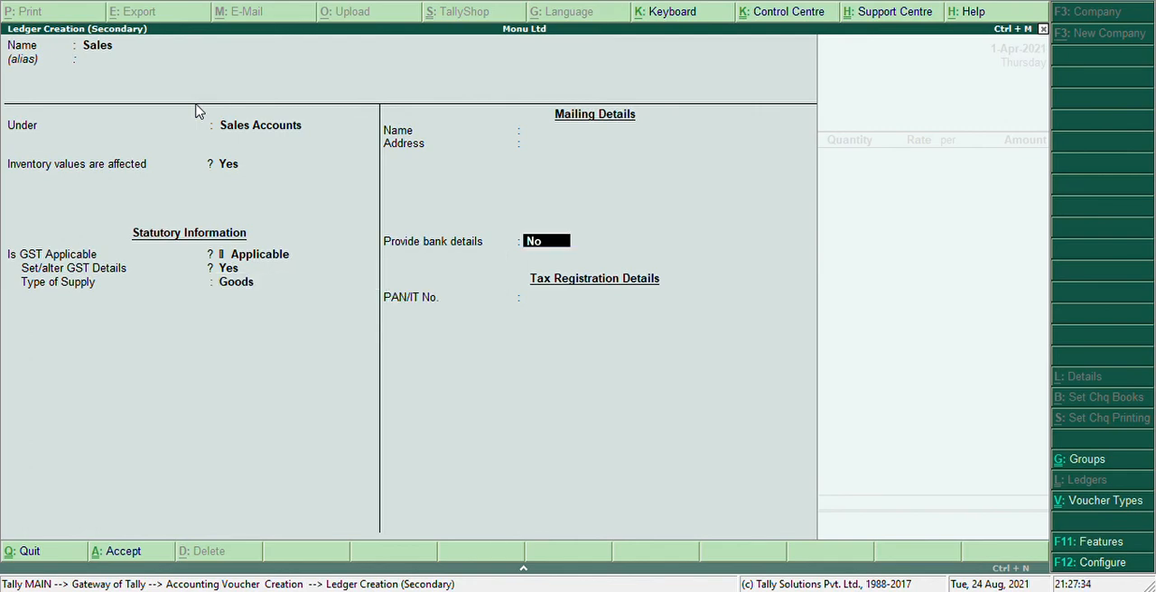
pyautogui.press('Return')
pyautogui.press('Return')
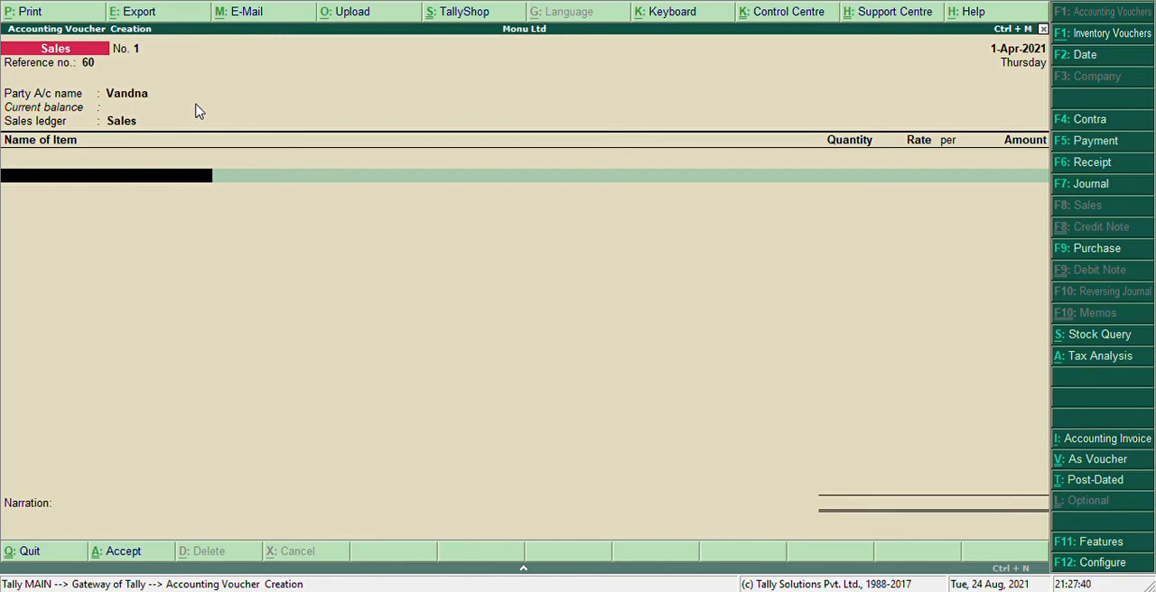
# Create a stock item named Laptop under Primary with pcs as its unit
pyautogui.write('M')
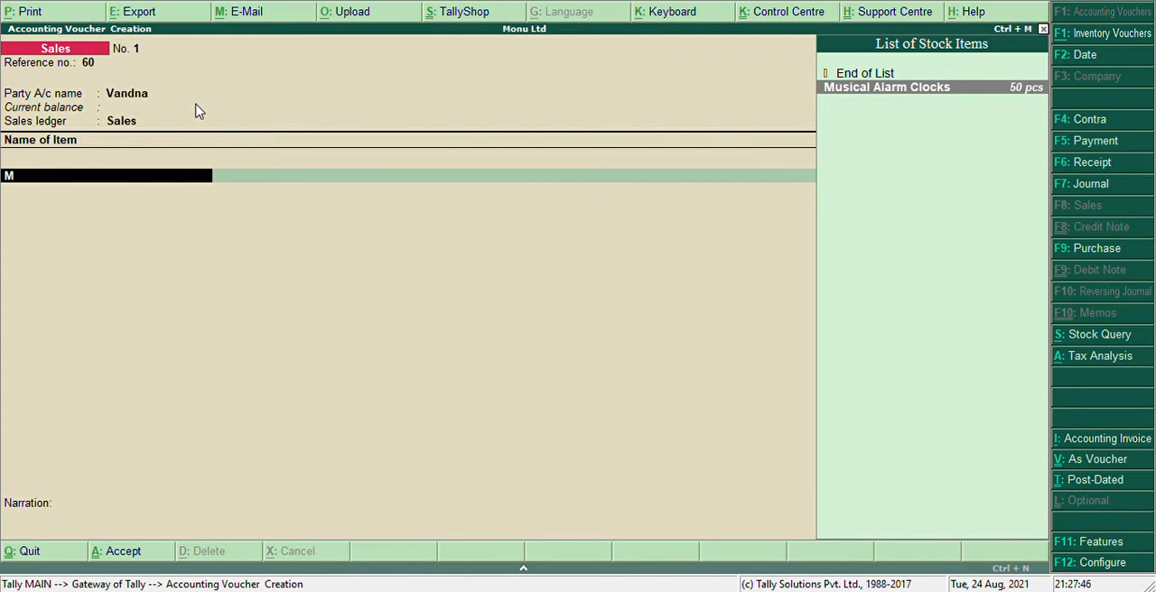
pyautogui.press('BackSpace')
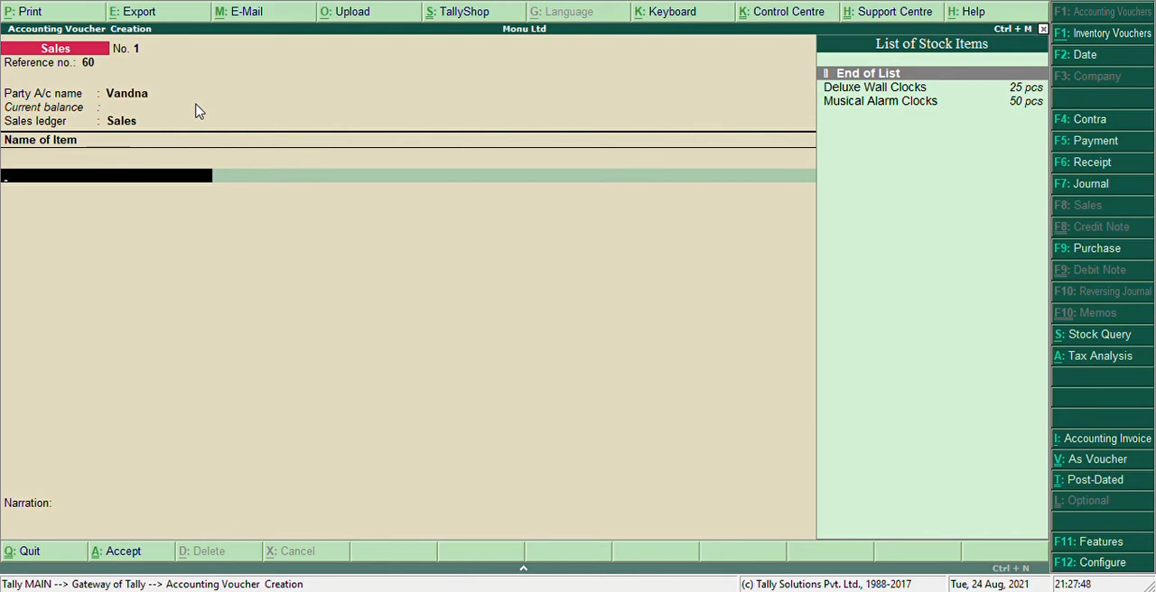
pyautogui.hotkey('alt', 'c')
pyautogui.write('Lap')
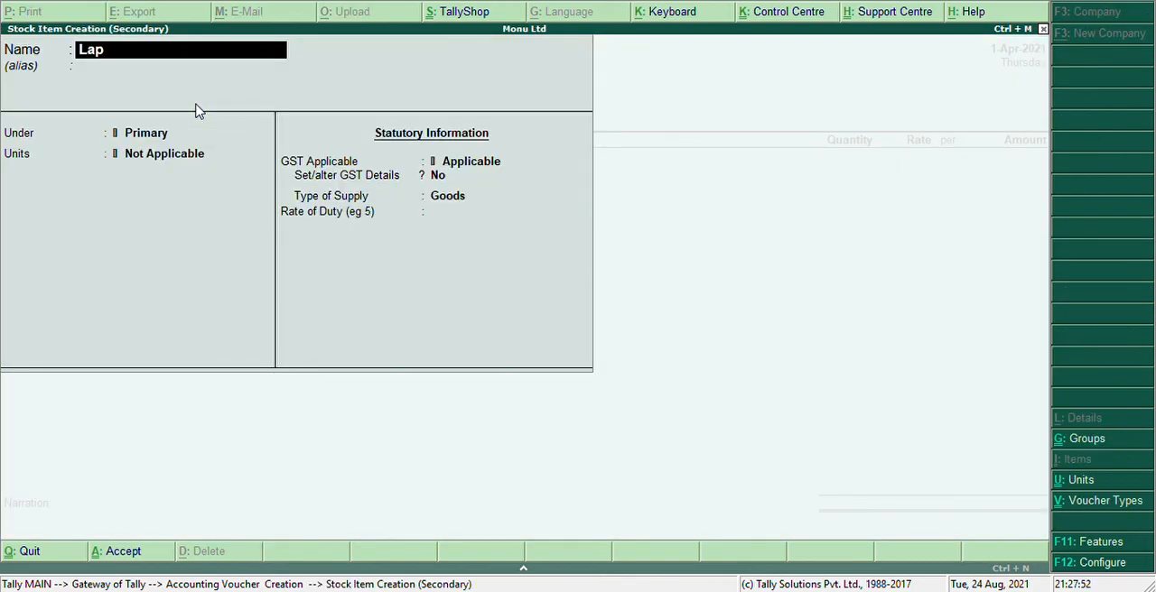
pyautogui.write('top')
pyautogui.press('Return')
pyautogui.press('Return')
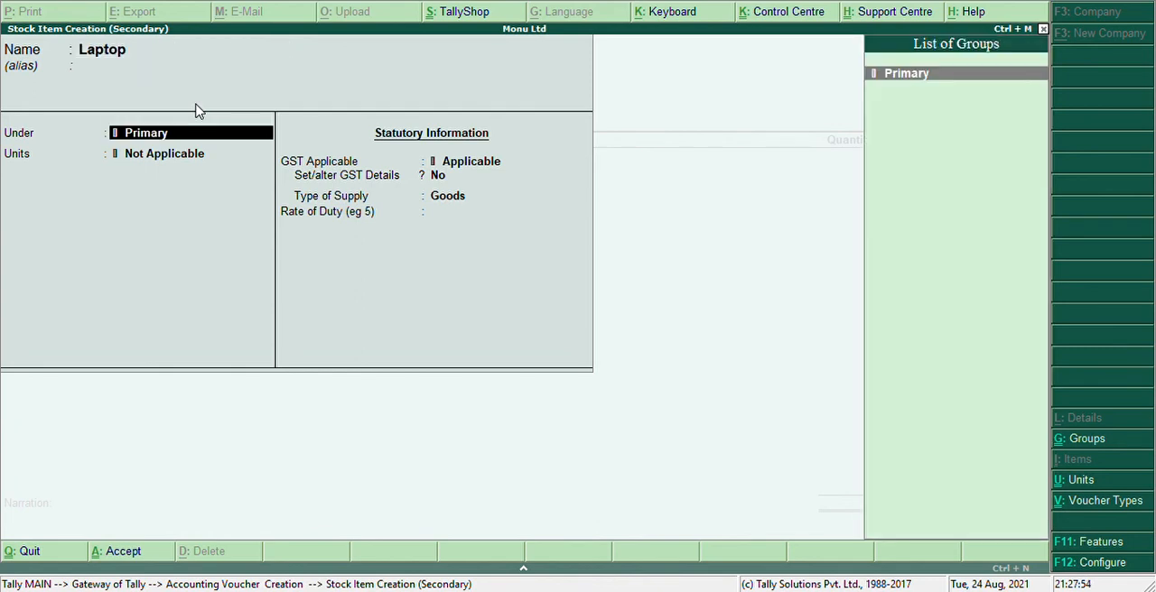
pyautogui.press('Return')
pyautogui.press('Down')
# Enable GST details for the Laptop item and set it as Taxable with 8% integrated tax and 0% cess
pyautogui.press('Return')
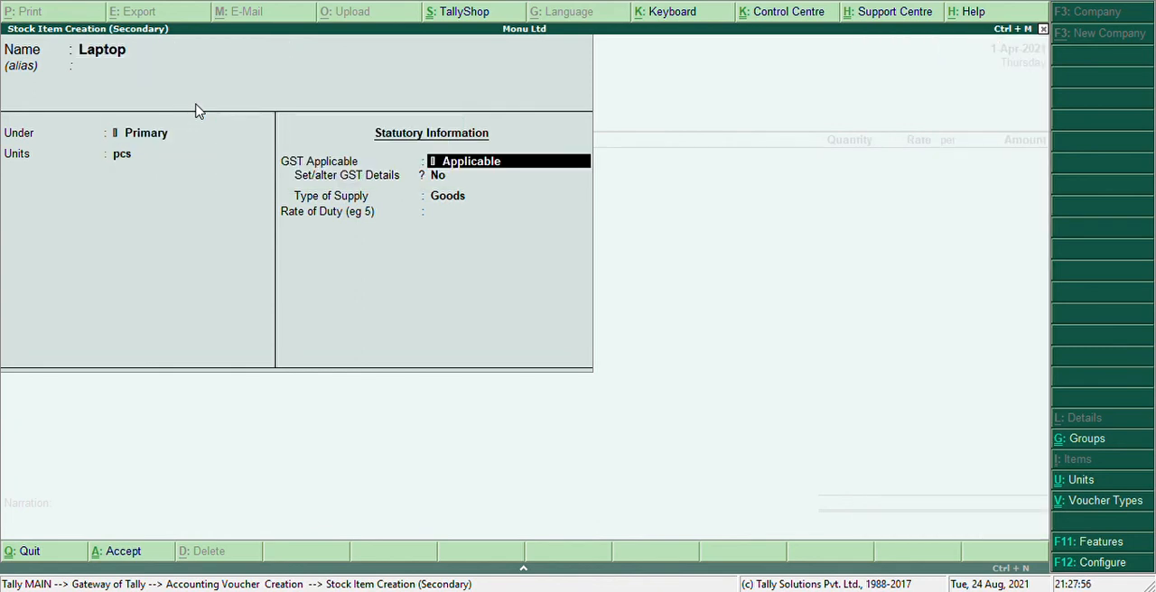
pyautogui.press('Return')
pyautogui.write('ye')
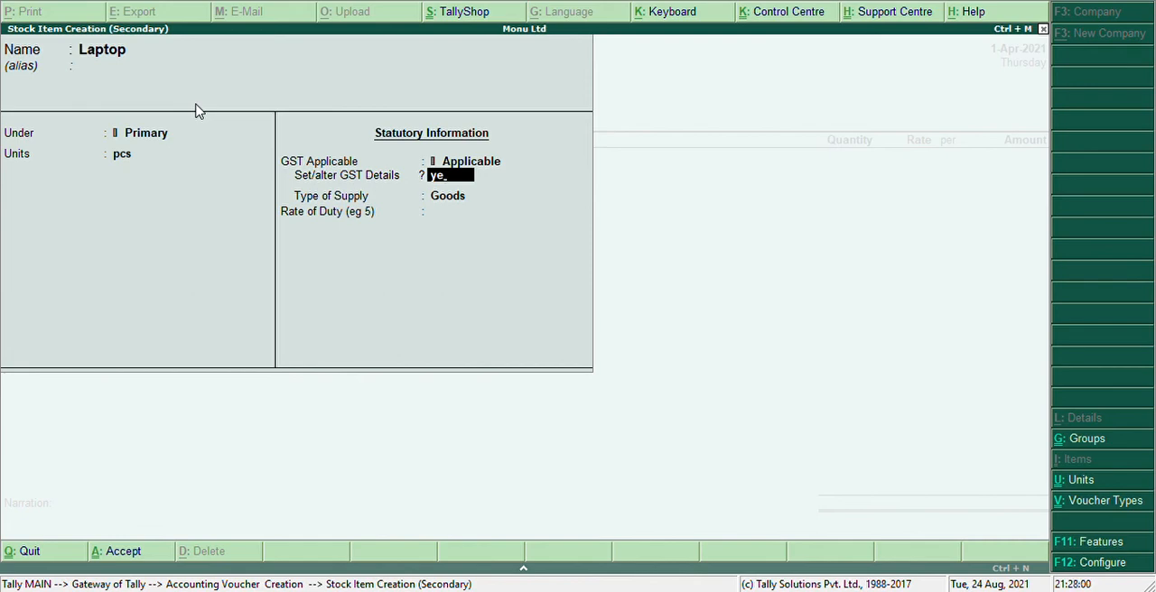
pyautogui.press('Return')
pyautogui.press('Return')
pyautogui.press('Return')
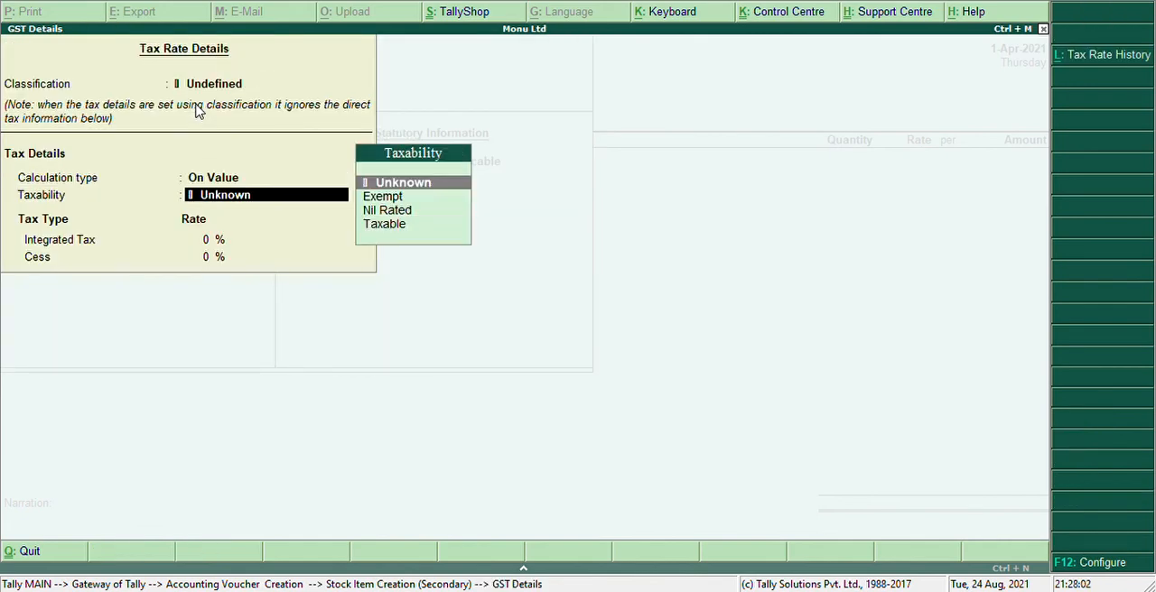
pyautogui.press('Down')
pyautogui.press('Down')
pyautogui.press('Down')
pyautogui.press('Return')
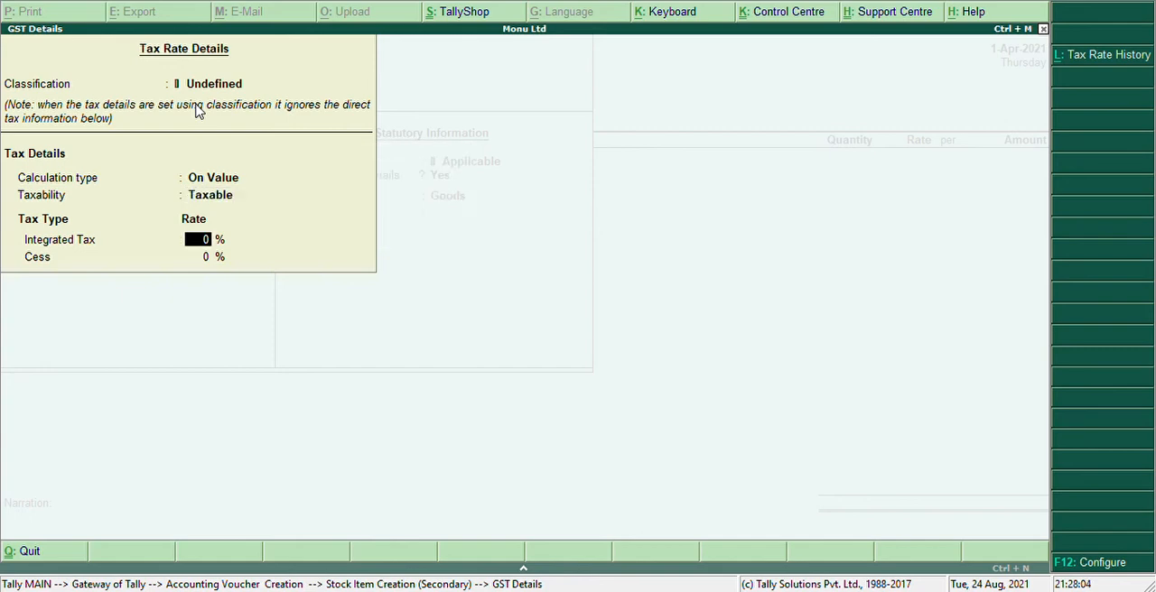
pyautogui.write('8')
pyautogui.press('Return')
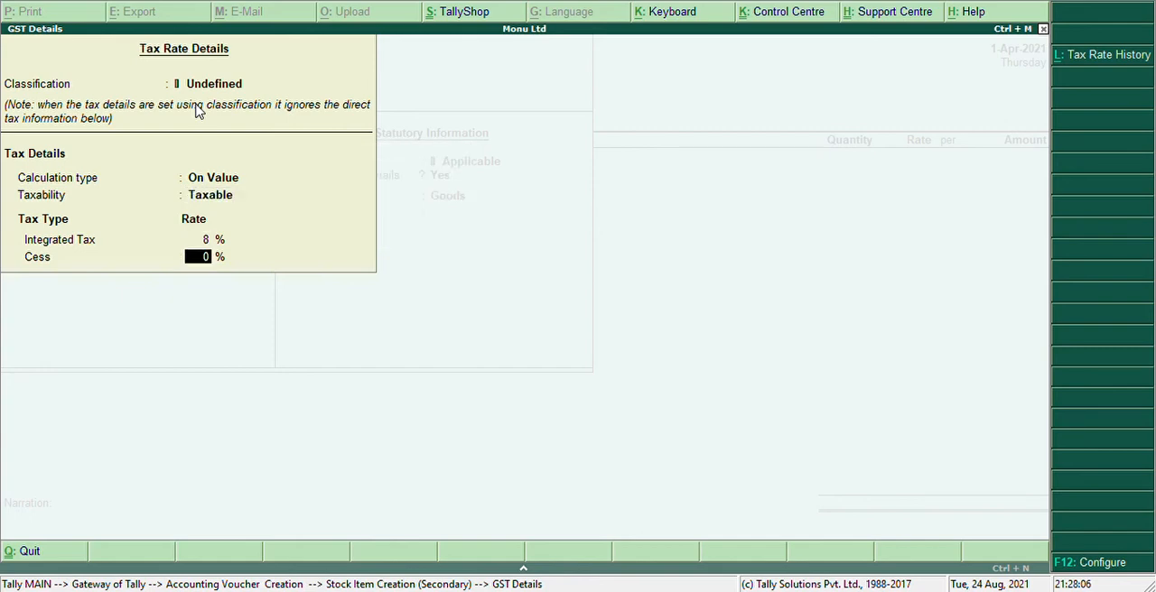
pyautogui.press('Return')
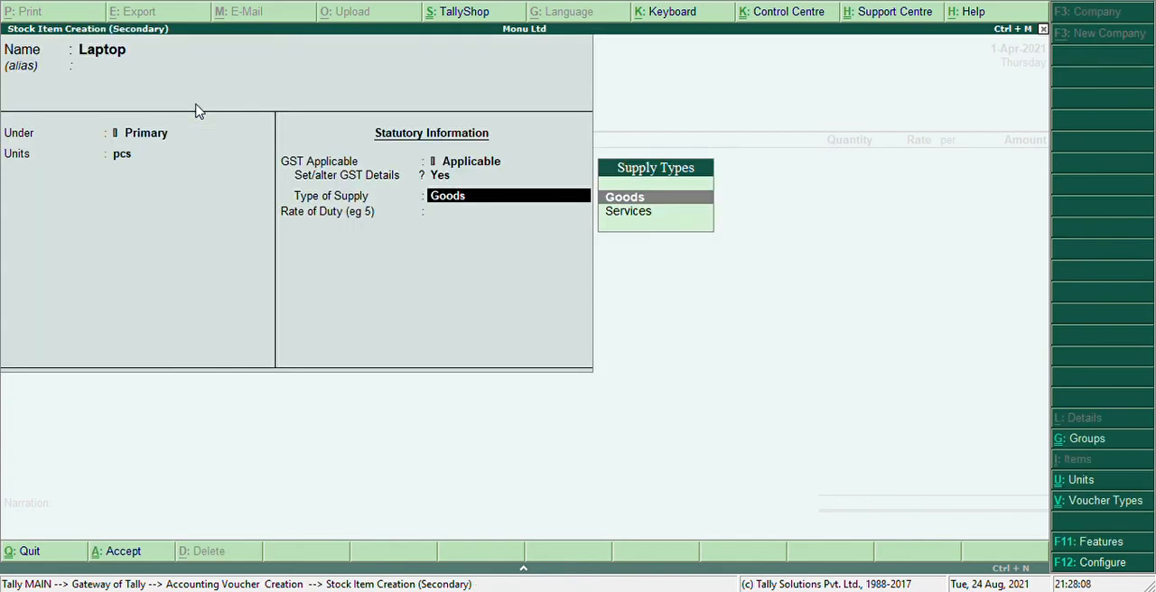
# Keep the Laptop item's type of supply as Goods and save it into the sales voucher
pyautogui.press('Return')
pyautogui.press('Return')
pyautogui.press('Return')
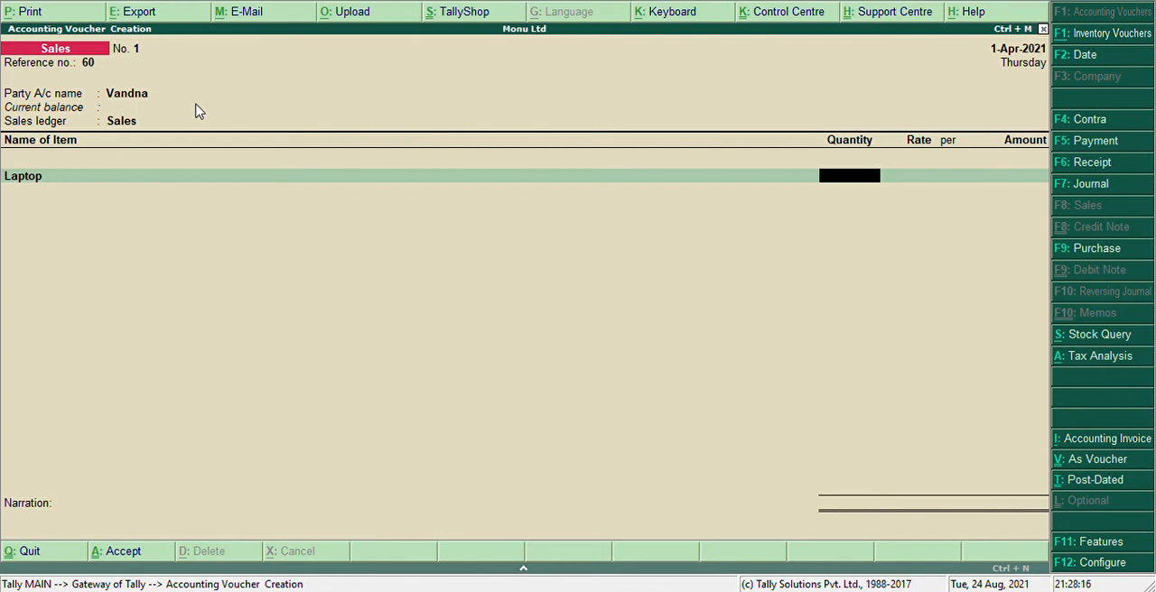
# Enter the Laptop line in the sales voucher with a quantity of 10 pcs at a rate of 37,000
pyautogui.write('10')
pyautogui.press('Return')
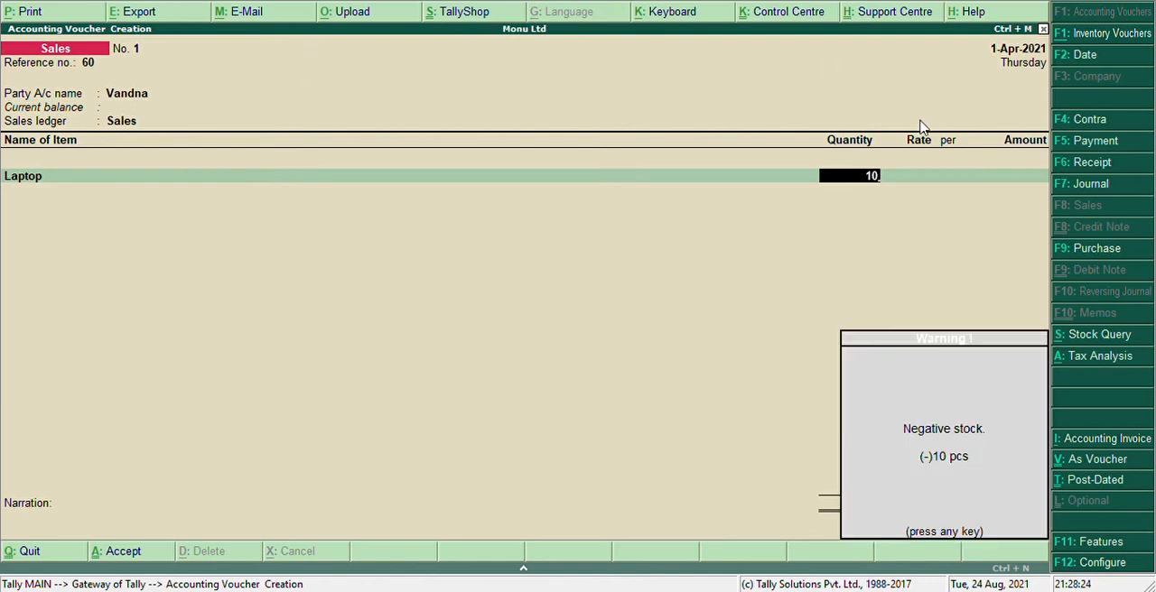
pyautogui.press('Return')
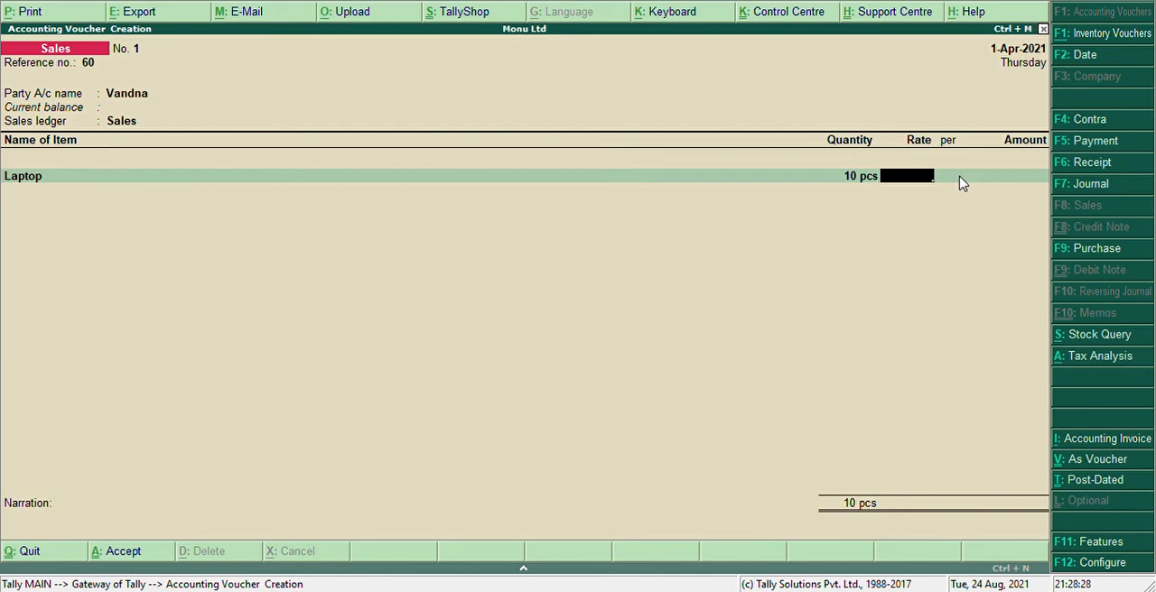
pyautogui.write('37000')
pyautogui.press('Return')
pyautogui.press('Return')
pyautogui.press('Return')
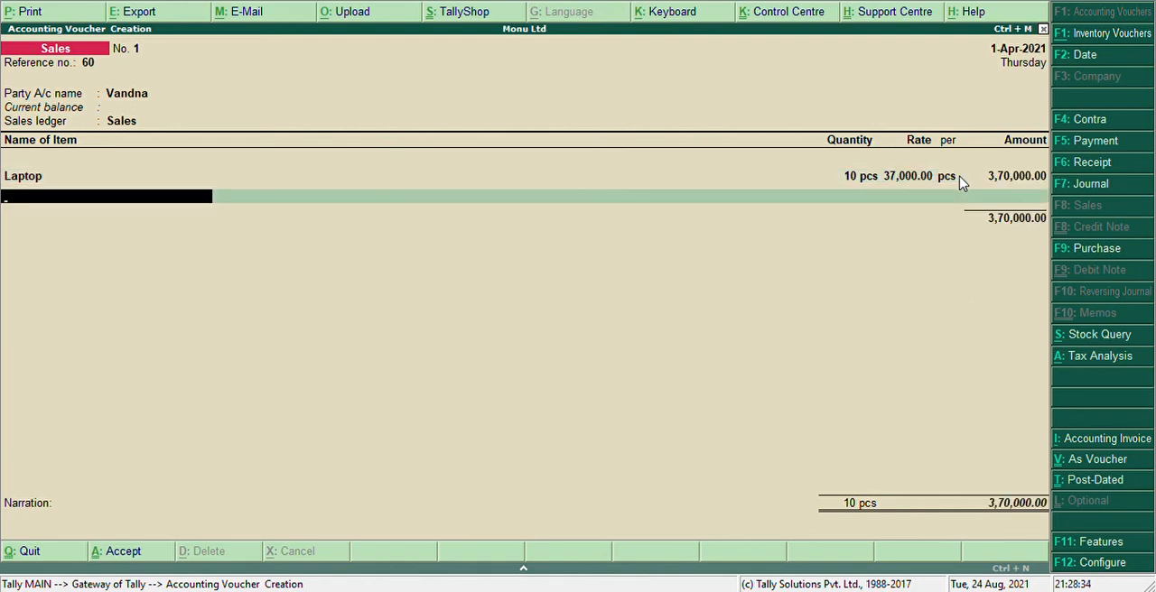
# Create a second stock item named Smartphone under Primary with pcs as its unit
pyautogui.hotkey('alt', 'c')
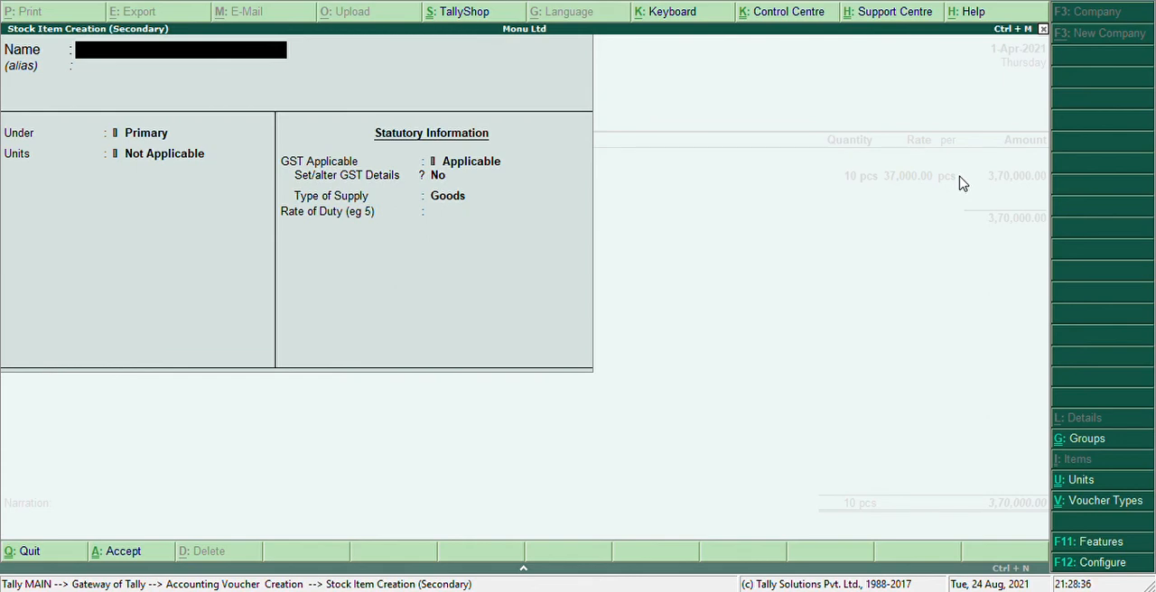
pyautogui.write('Smartphone')
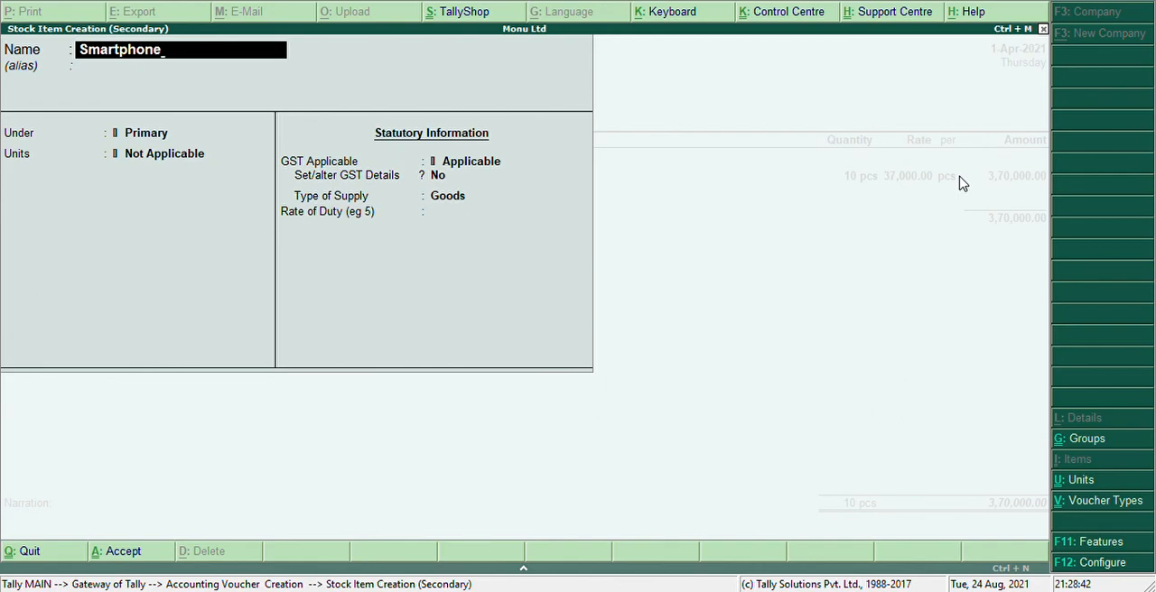
pyautogui.press('Return')
pyautogui.press('Return')
pyautogui.press('Return')
pyautogui.press('Down')
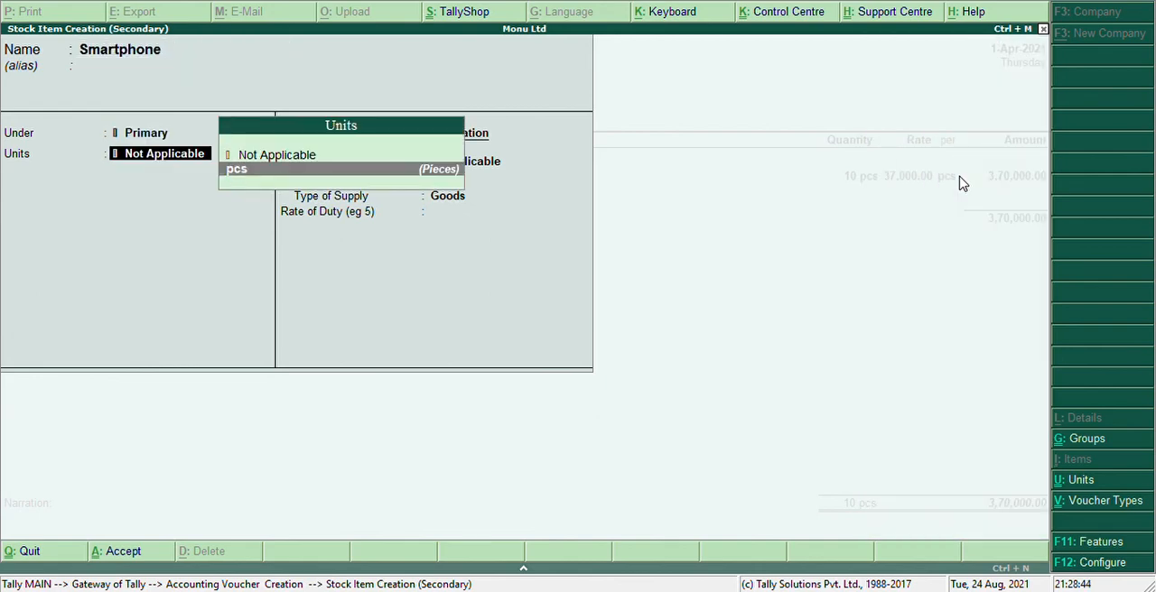
pyautogui.press('Return')
# Enable GST details for the Smartphone item and set it as Taxable with 8% integrated tax and 0% cess
pyautogui.press('Return')
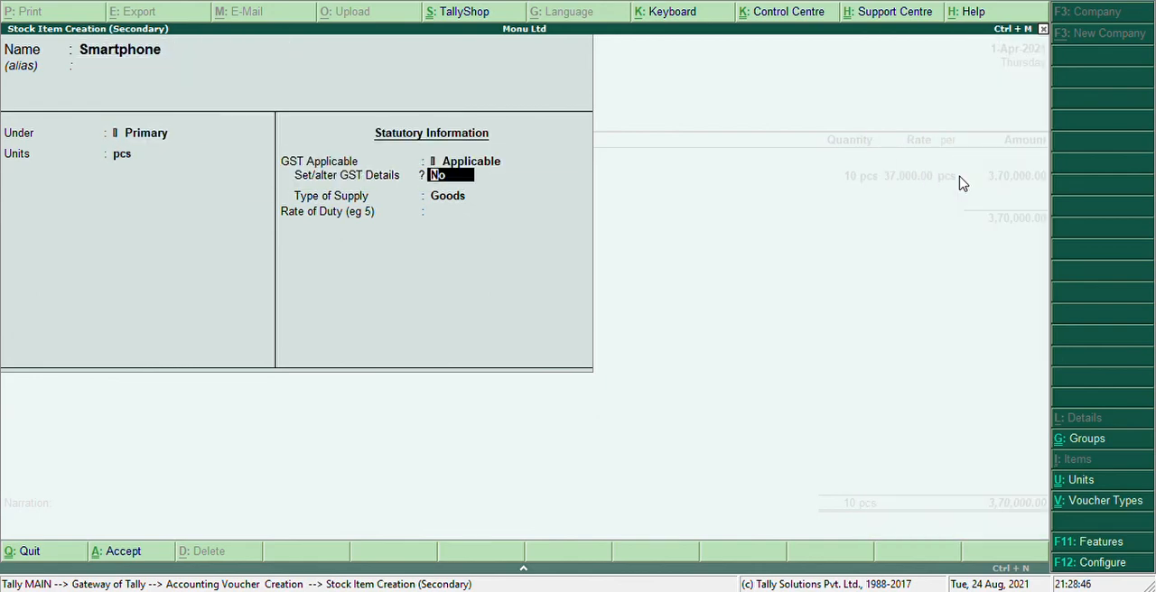
pyautogui.write('y')
pyautogui.press('Return')
pyautogui.press('Return')
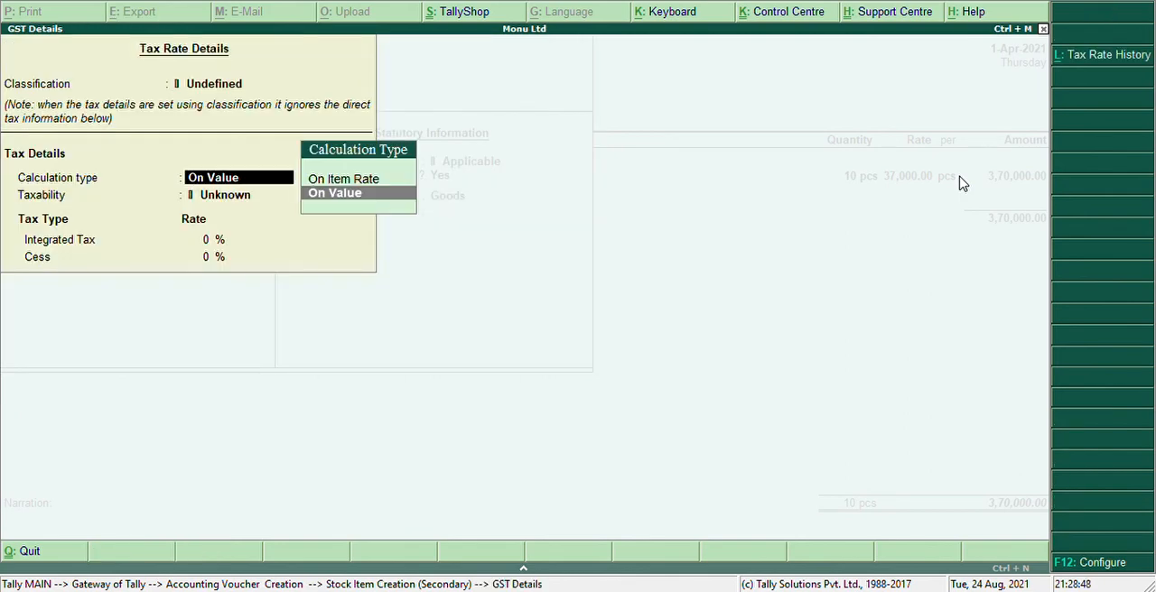
pyautogui.press('Return')
pyautogui.press('Down')
pyautogui.press('Down')
pyautogui.press('Down')
pyautogui.press('Return')
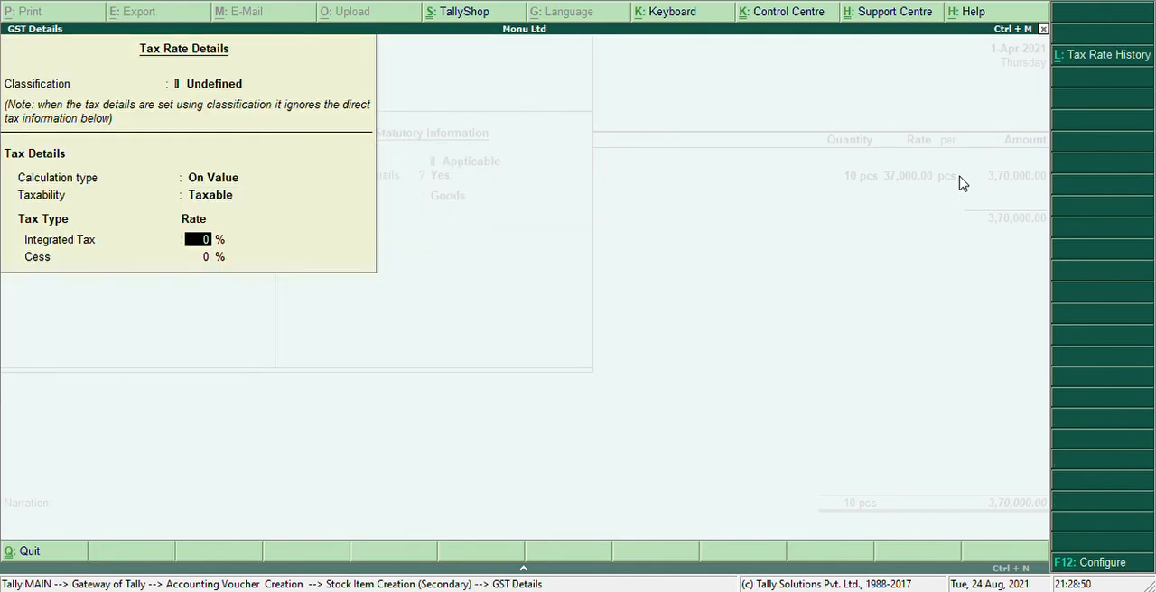
pyautogui.write('8')
pyautogui.press('Return')
# Keep the Smartphone item's type of supply as Goods and save it into the sales voucher
pyautogui.press('Return')
pyautogui.press('Return')
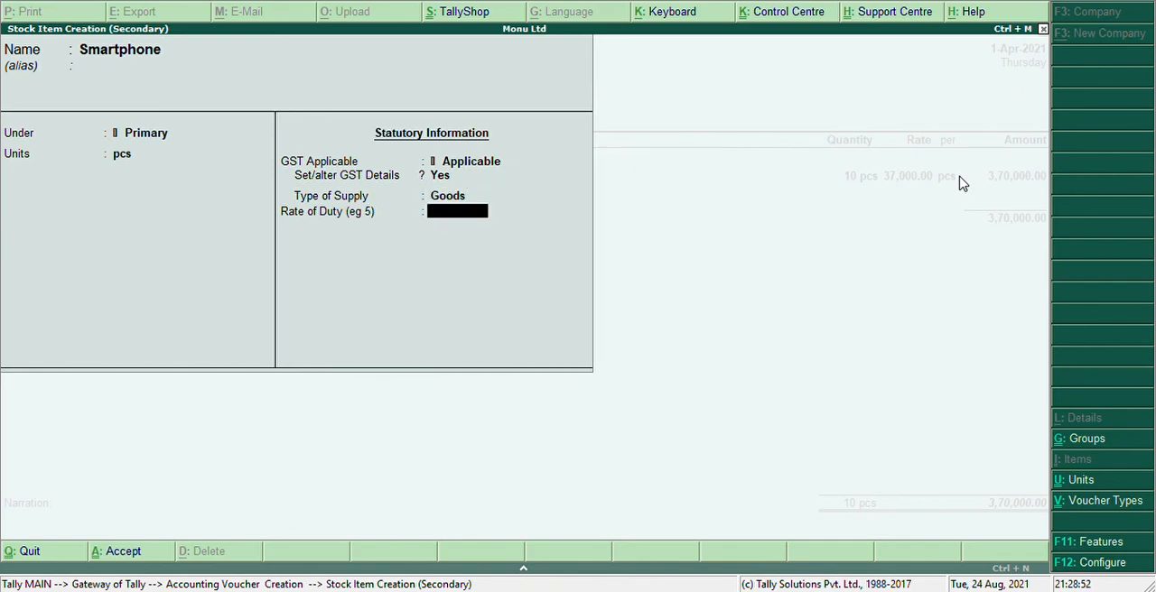
pyautogui.press('Return')
pyautogui.press('Return')
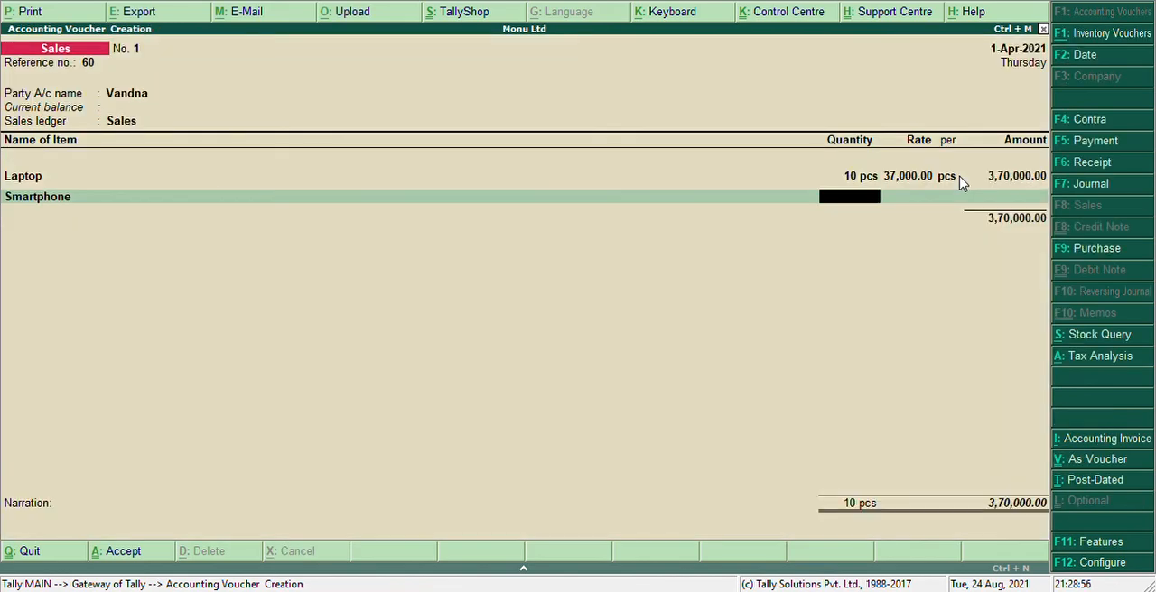
# Enter the Smartphone line with a quantity of 8 pcs at a rate of 18,000 and end the item list
pyautogui.write('8')
pyautogui.press('Return')
pyautogui.press('Return')
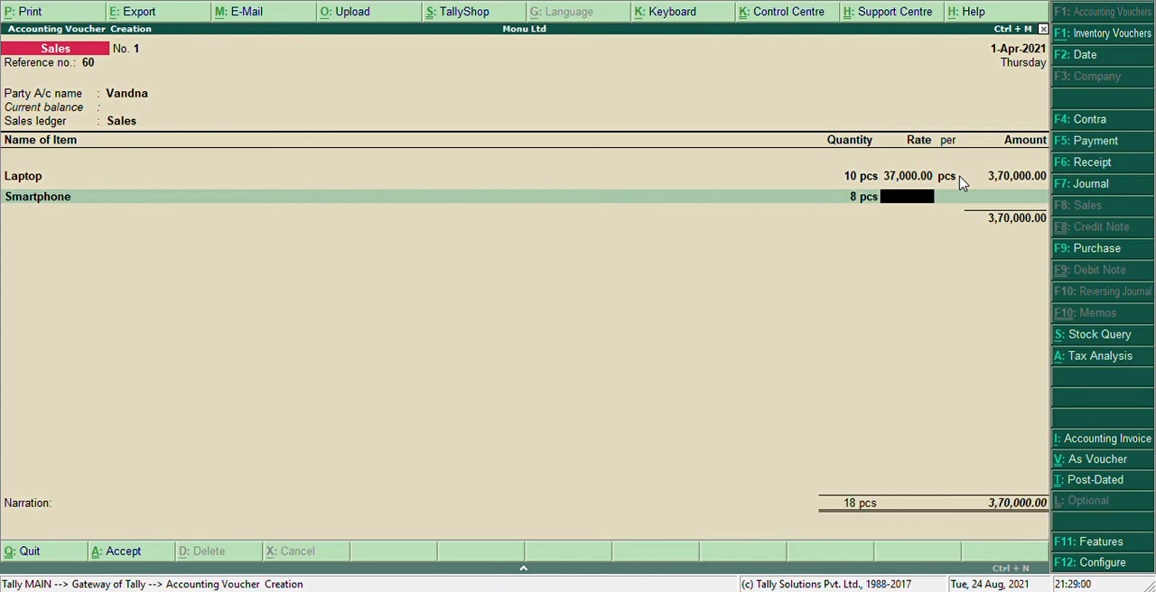
pyautogui.write('18000')
pyautogui.press('Return')
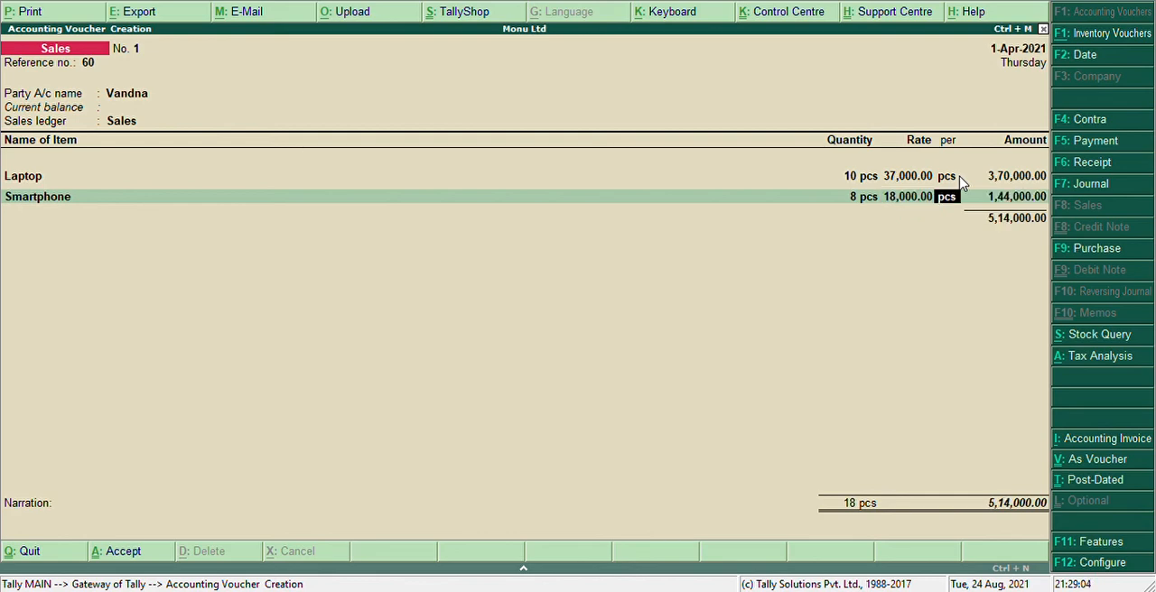
pyautogui.press('Return')
pyautogui.press('Return')
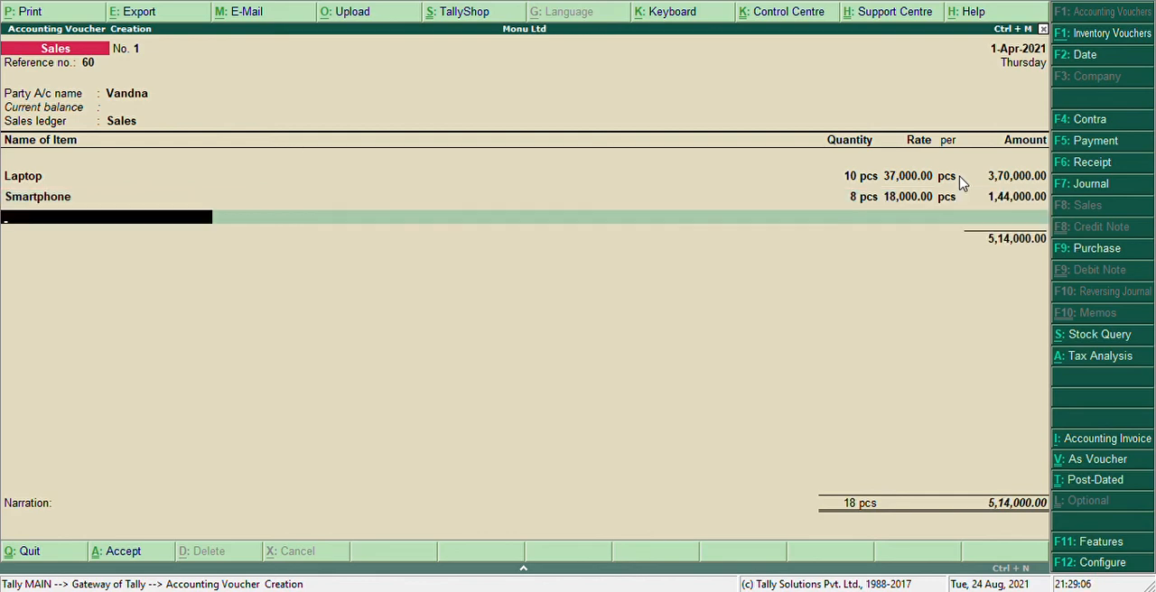
pyautogui.press('Return')
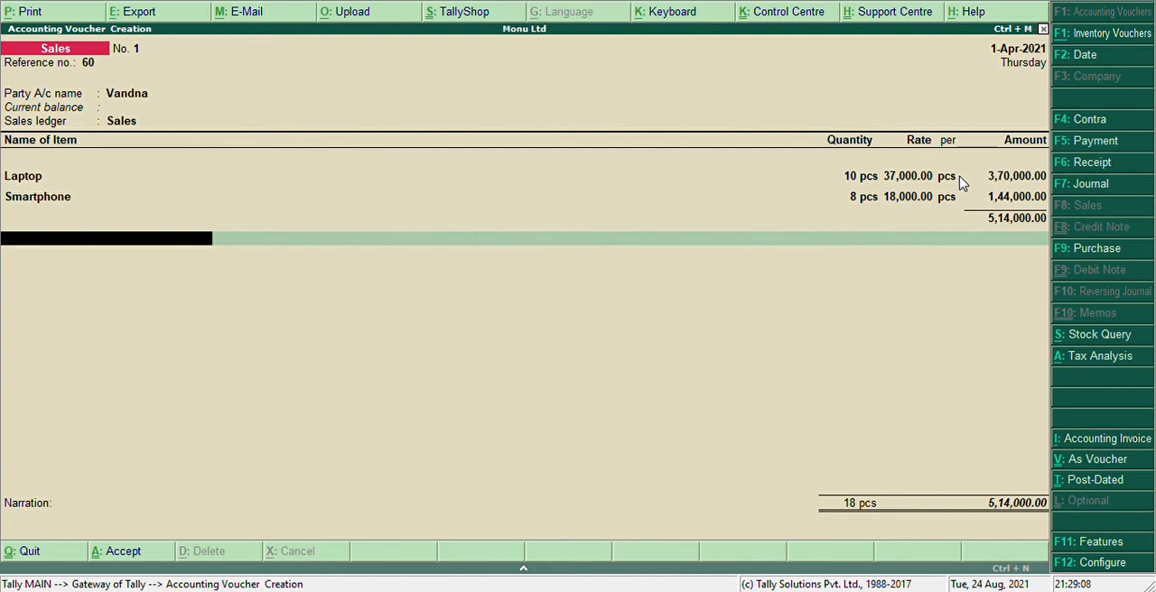
# Create a ledger named Cgst1 under Duties & Taxes from the sales voucher
pyautogui.hotkey('alt', 'c')
pyautogui.write('Cg')
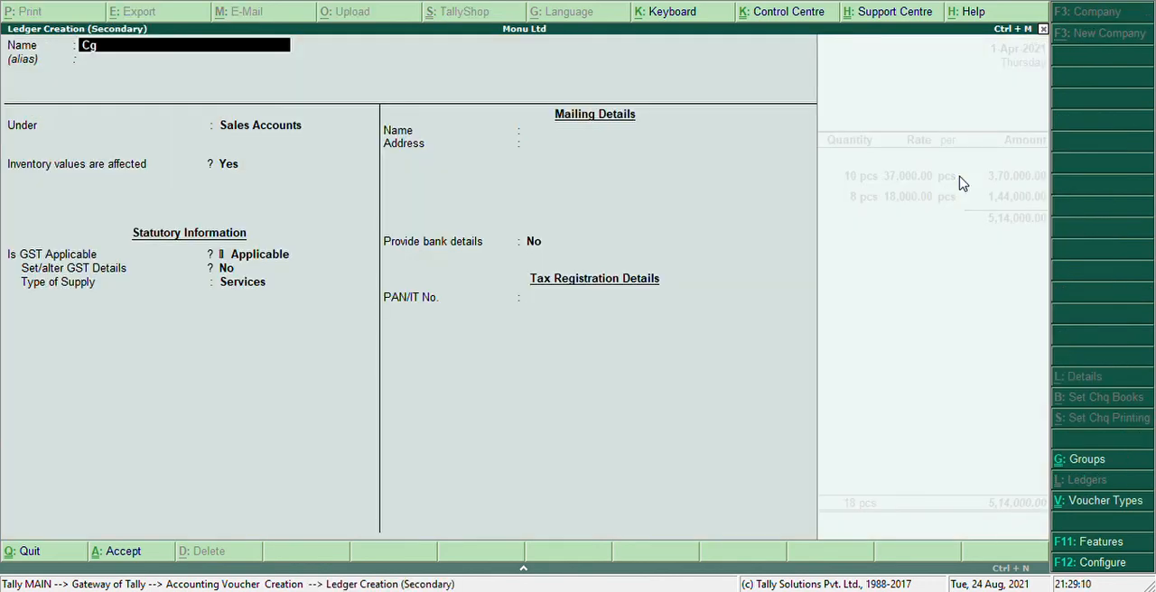
pyautogui.write('st')
pyautogui.press('Return')
pyautogui.write('1')
pyautogui.press('Return')
pyautogui.press('Return')
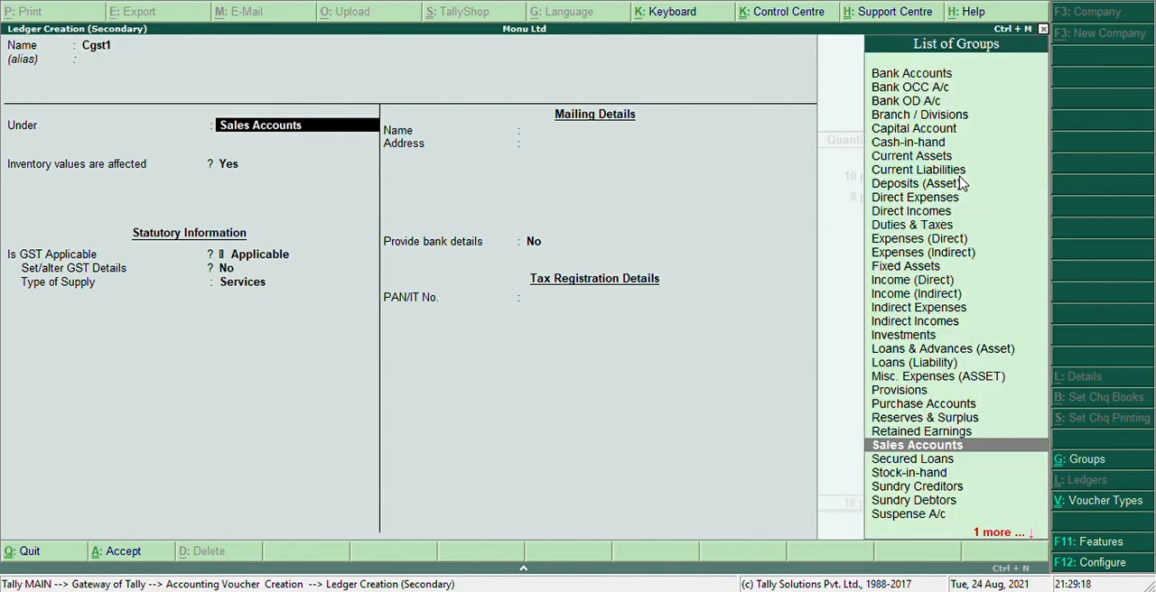
pyautogui.write('Du')
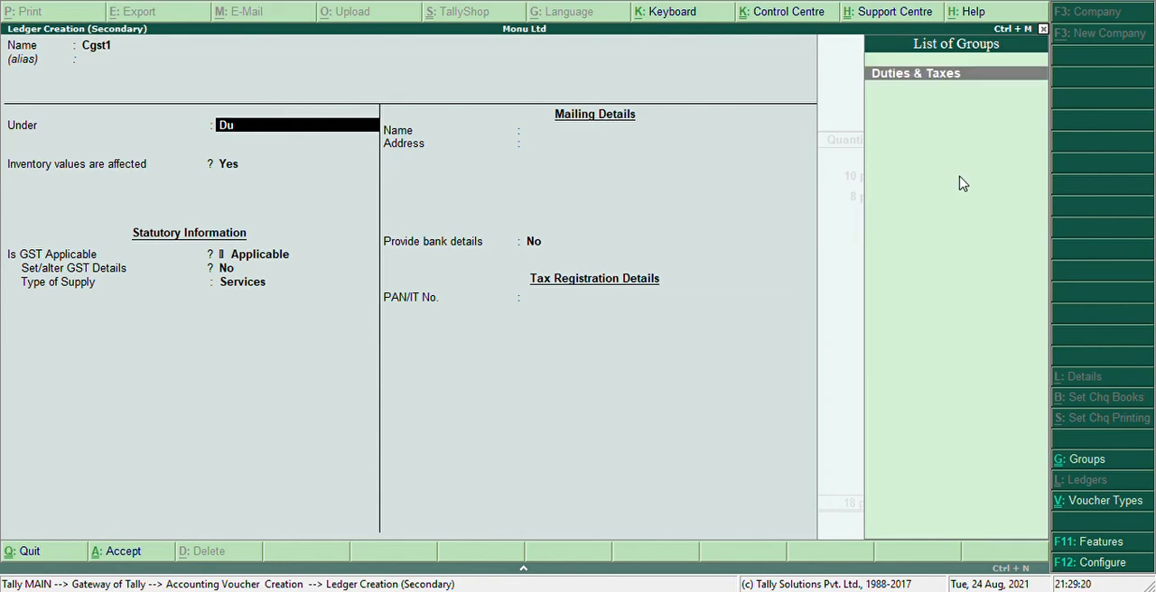
pyautogui.write('ti')
pyautogui.press('Return')
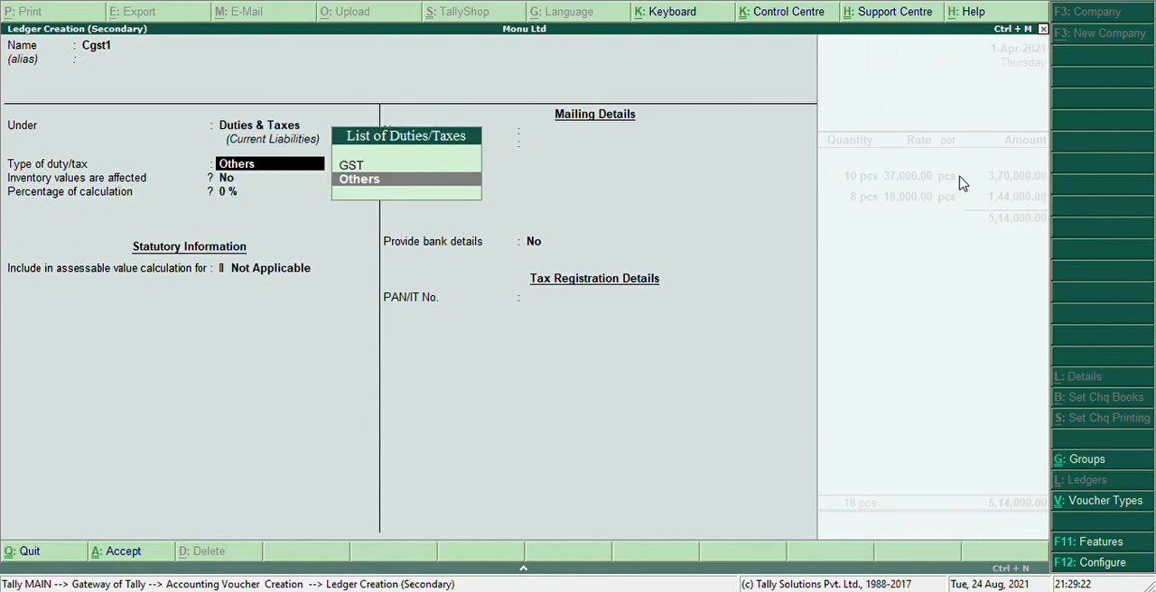
# Set the Cgst1 ledger's duty type to GST with Central Tax, save it and accept its tax amount in the voucher
pyautogui.press('Up')
pyautogui.press('Return')
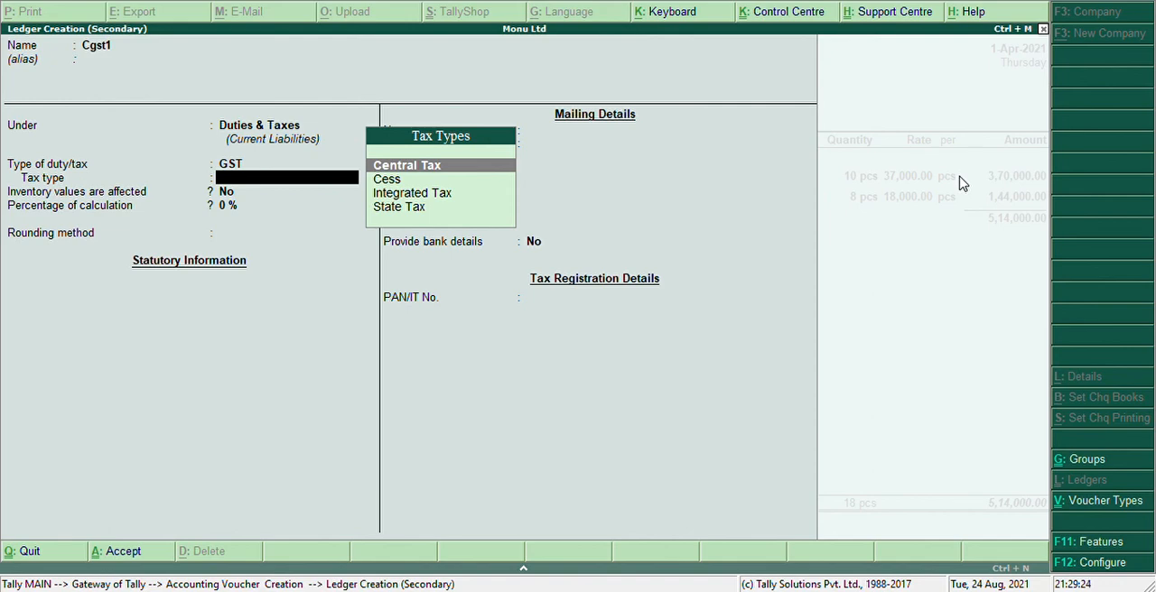
pyautogui.press('Return')
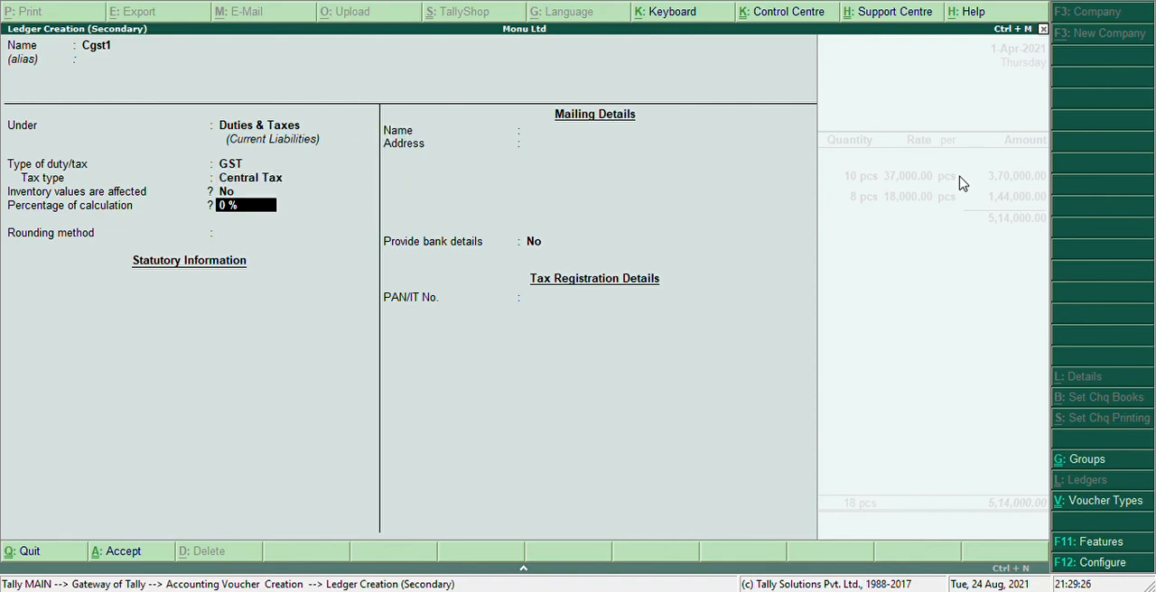
pyautogui.press('Return')
pyautogui.press('Return')
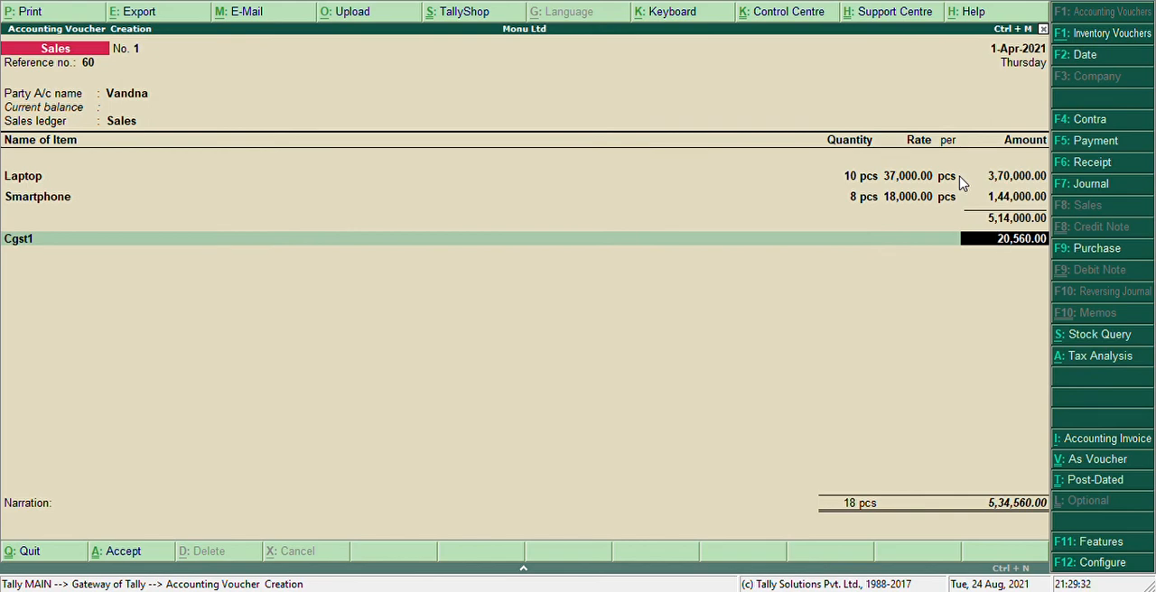
pyautogui.press('Return')
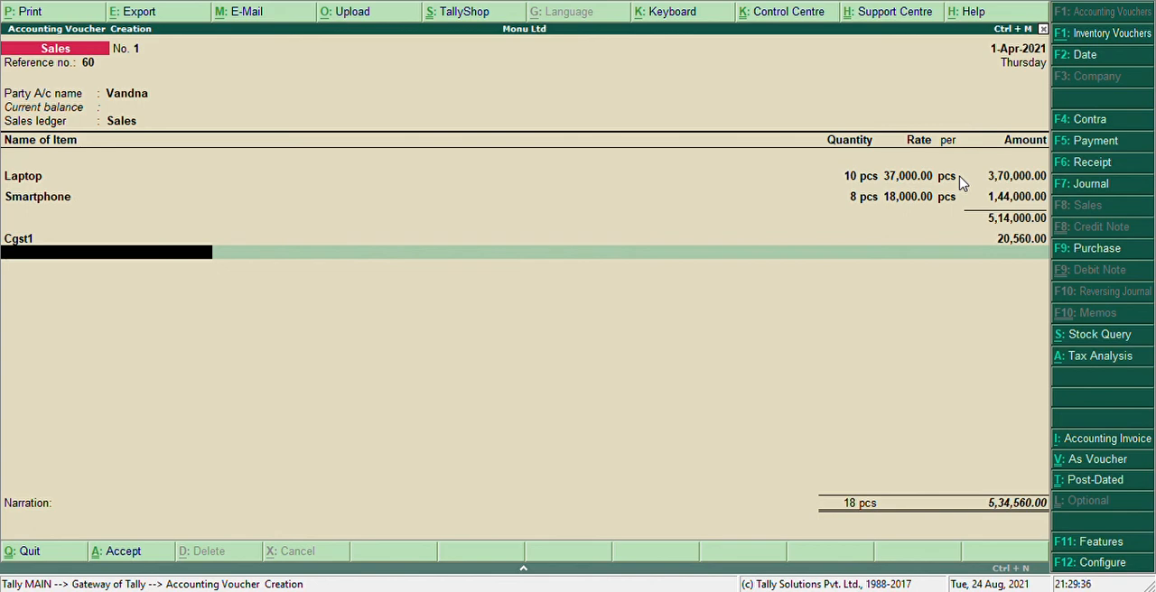
# Create a ledger named Sgst1 under Duties & Taxes from the sales voucher
pyautogui.hotkey('alt', 'c')
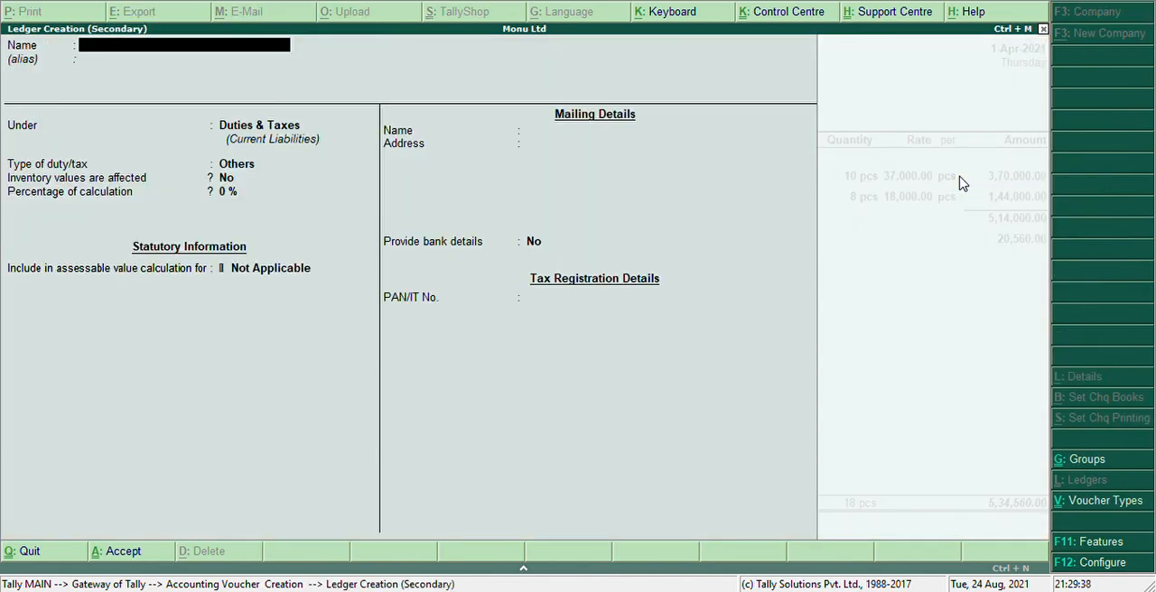
pyautogui.write('Sgst')
pyautogui.press('Return')
pyautogui.write('1')
pyautogui.press('Return')
pyautogui.press('Return')
pyautogui.press('Return')
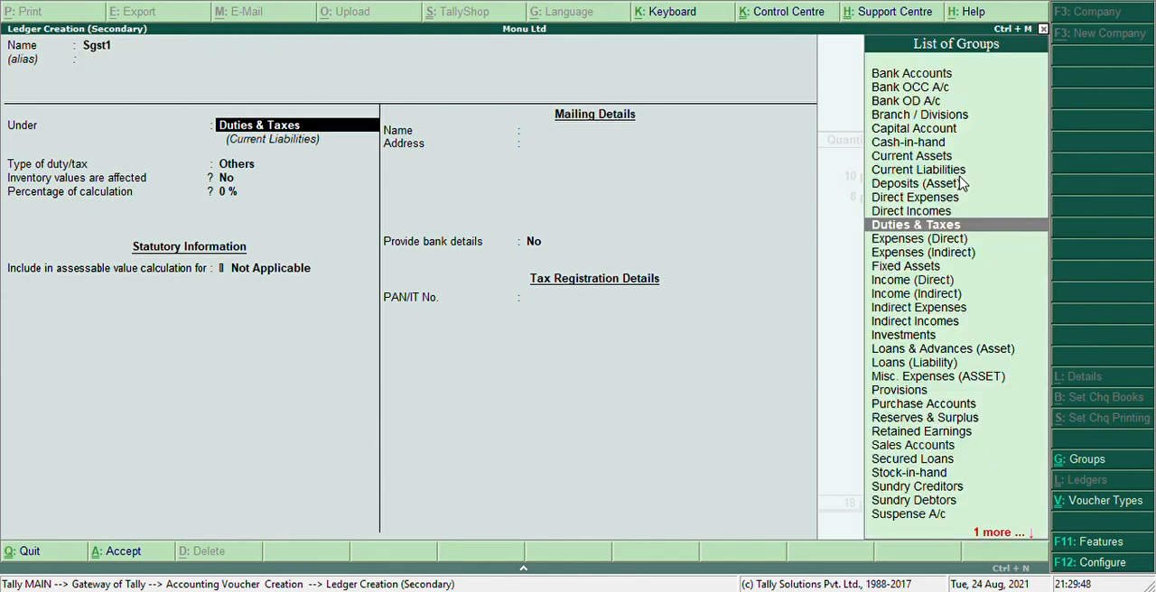
# Set the Sgst1 ledger's duty type to GST with State Tax, save it and accept its tax amount in the voucher
pyautogui.press('Up')
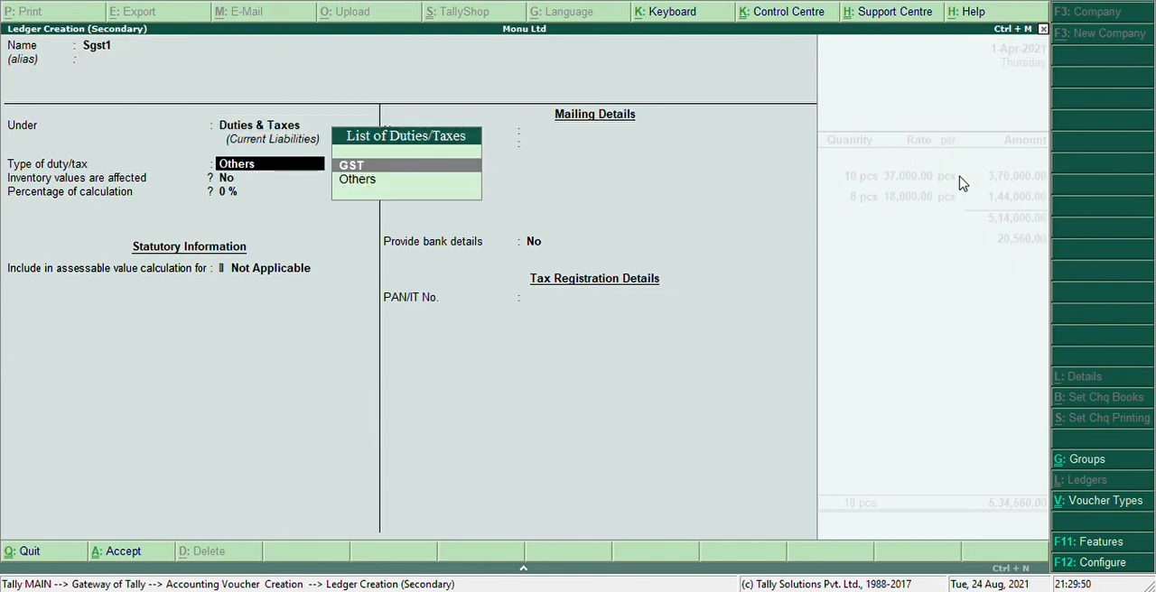
pyautogui.press('Return')
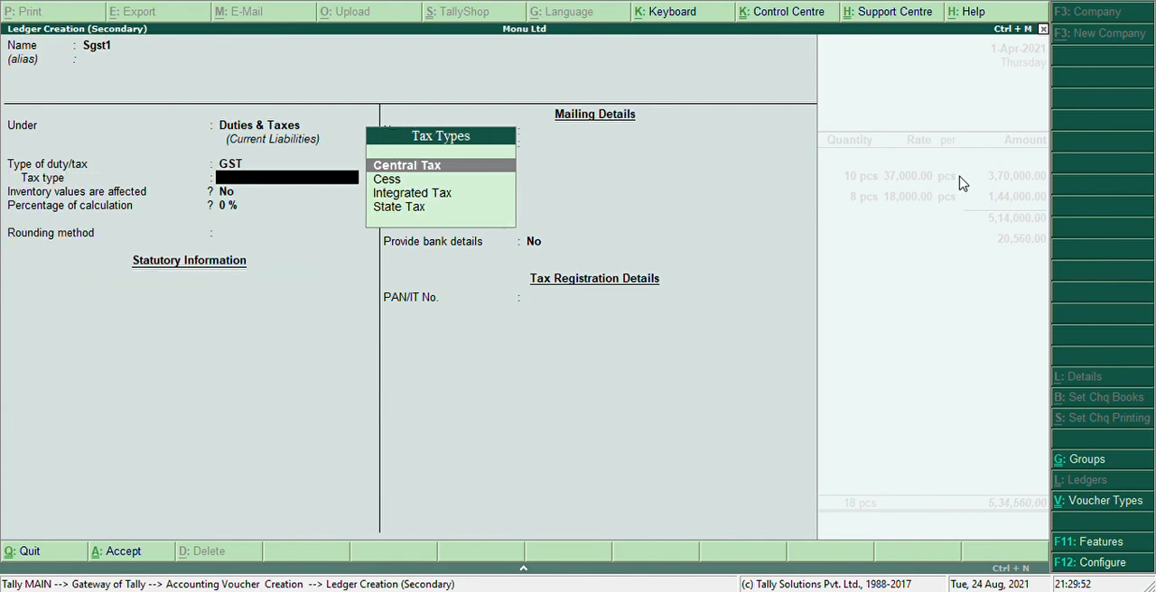
pyautogui.press('Down')
pyautogui.press('Down')
pyautogui.press('Down')
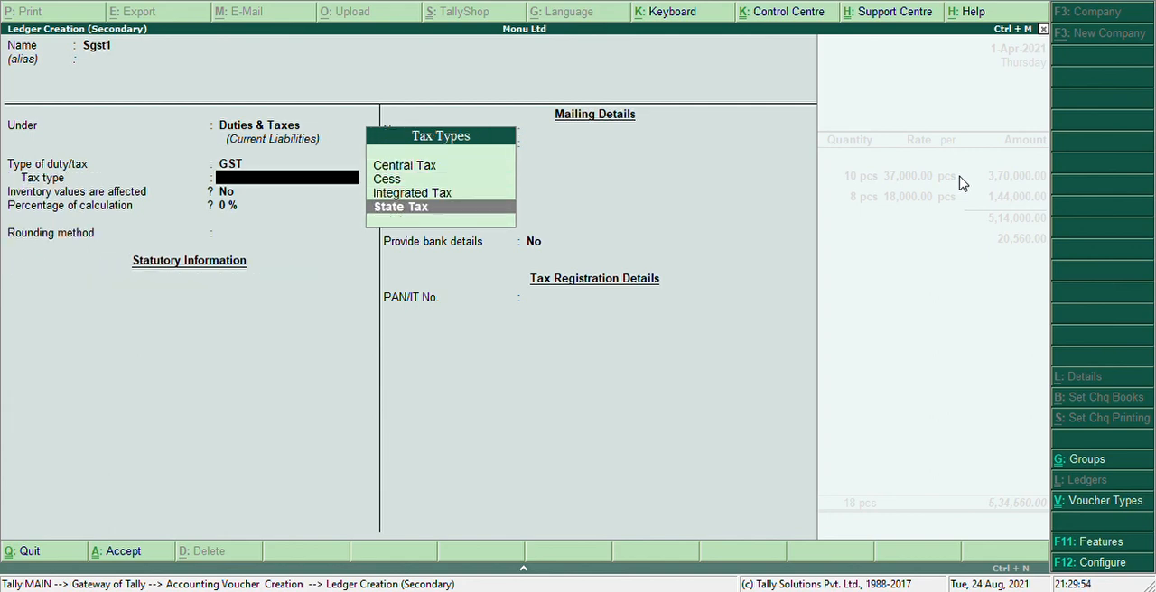
pyautogui.press('Return')
pyautogui.press('Return')
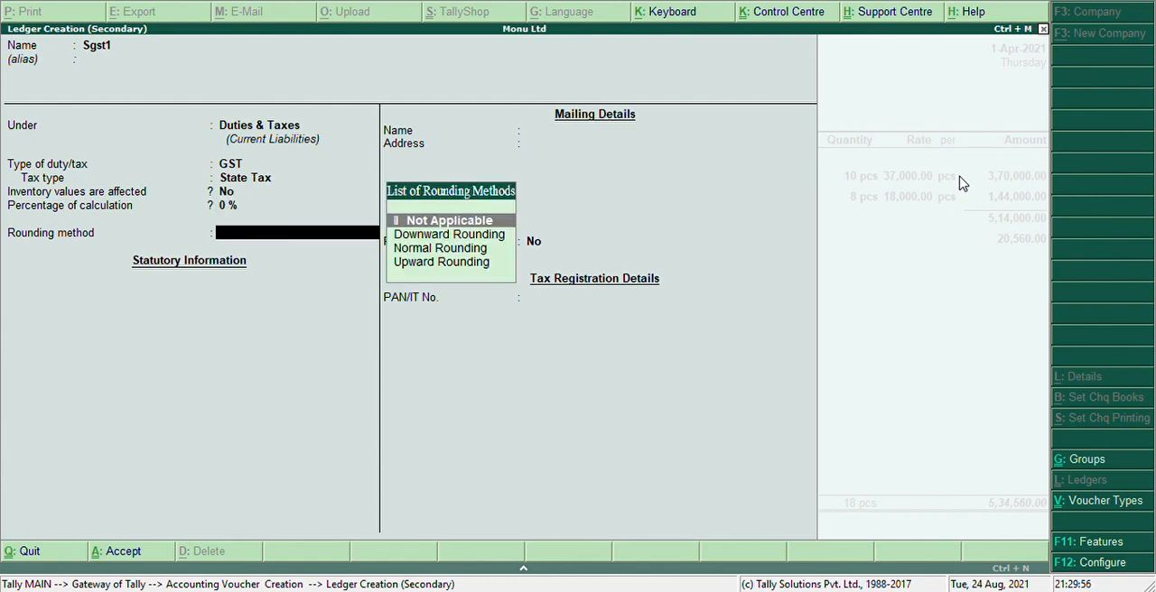
pyautogui.press('Return')
pyautogui.press('Return')
pyautogui.press('Return')
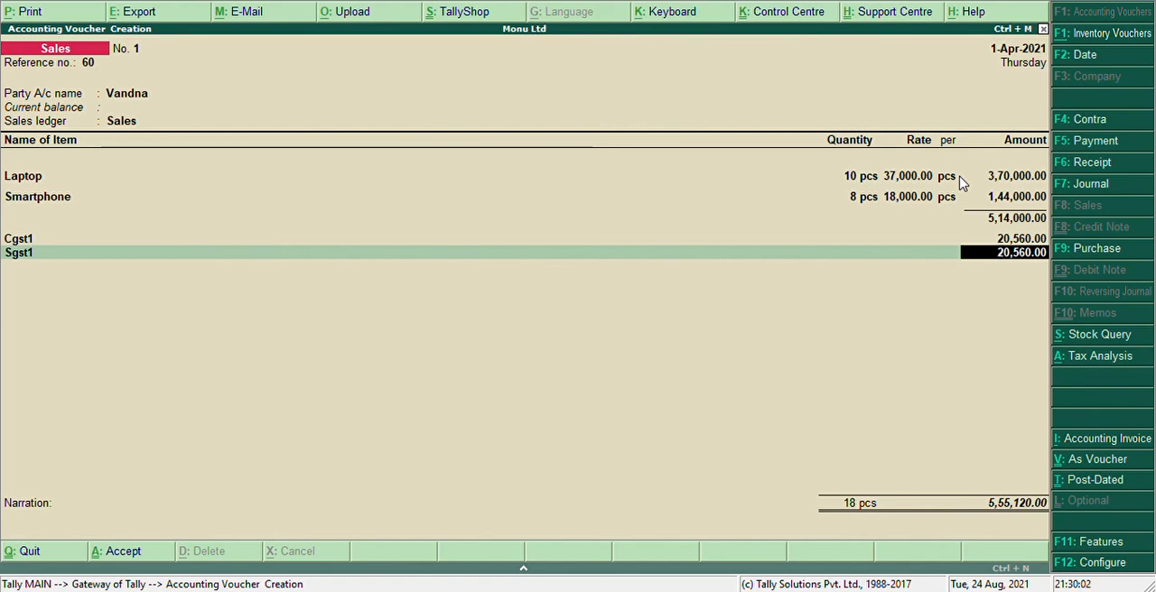
pyautogui.press('Return')
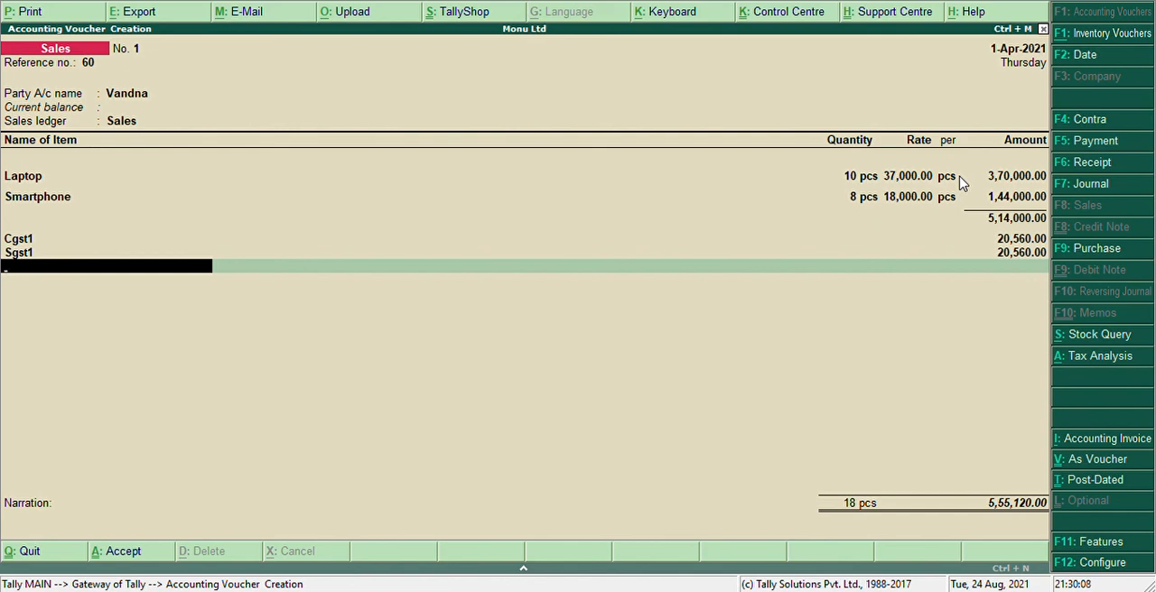
# End the tax ledger list, save the sales voucher without a narration and return to the Gateway of Tally
pyautogui.press('Return')
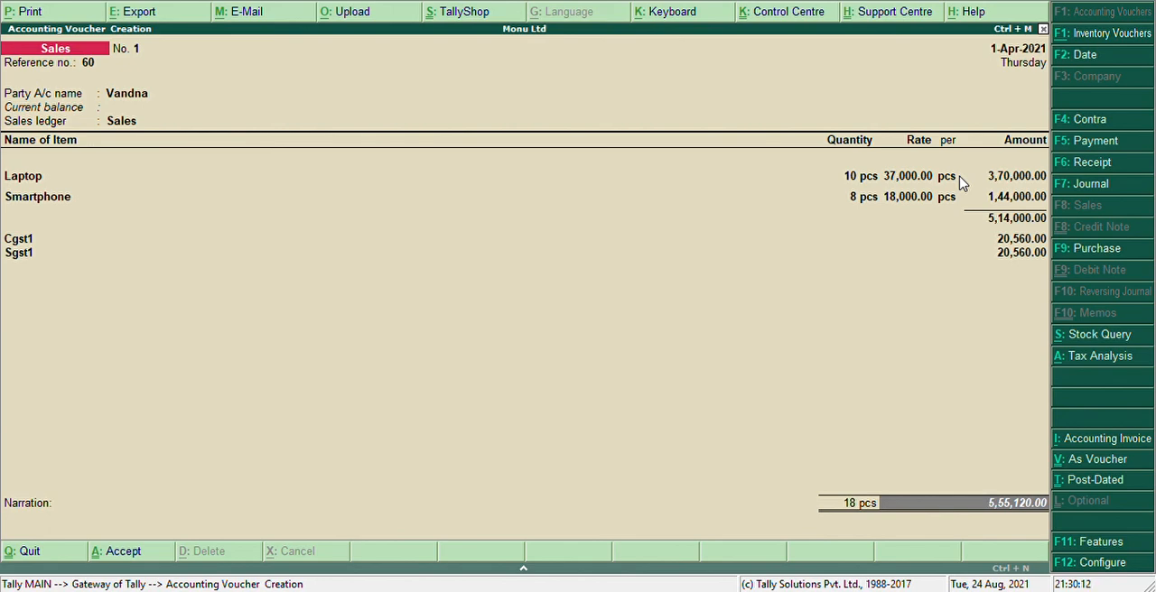
pyautogui.press('Return')
pyautogui.press('Return')
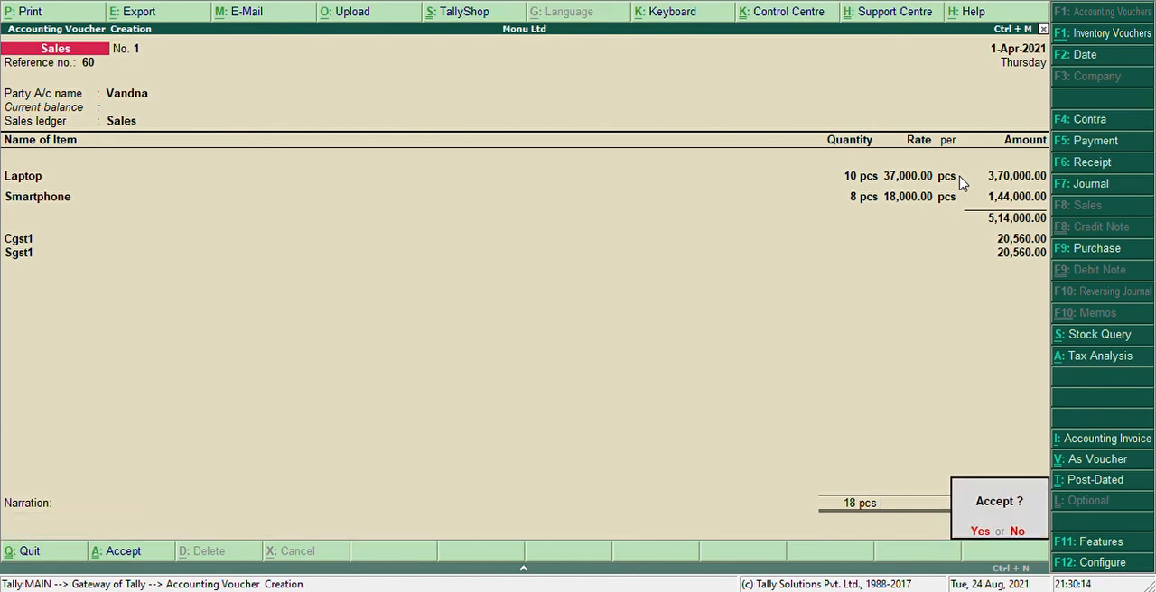
pyautogui.press('Return')
pyautogui.press('Escape')
pyautogui.press('Return')
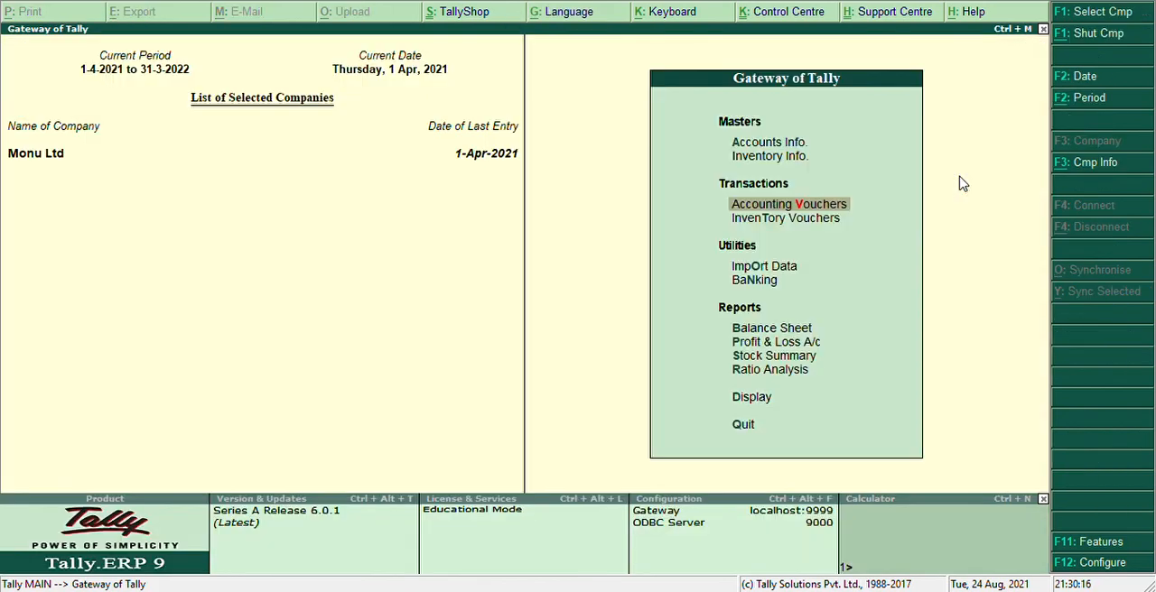
# Open the saved sales voucher from the Day Book
pyautogui.press('Down')
pyautogui.press('Down')
pyautogui.press('Down')
pyautogui.press('Down')
pyautogui.press('Down')
pyautogui.press('Down')
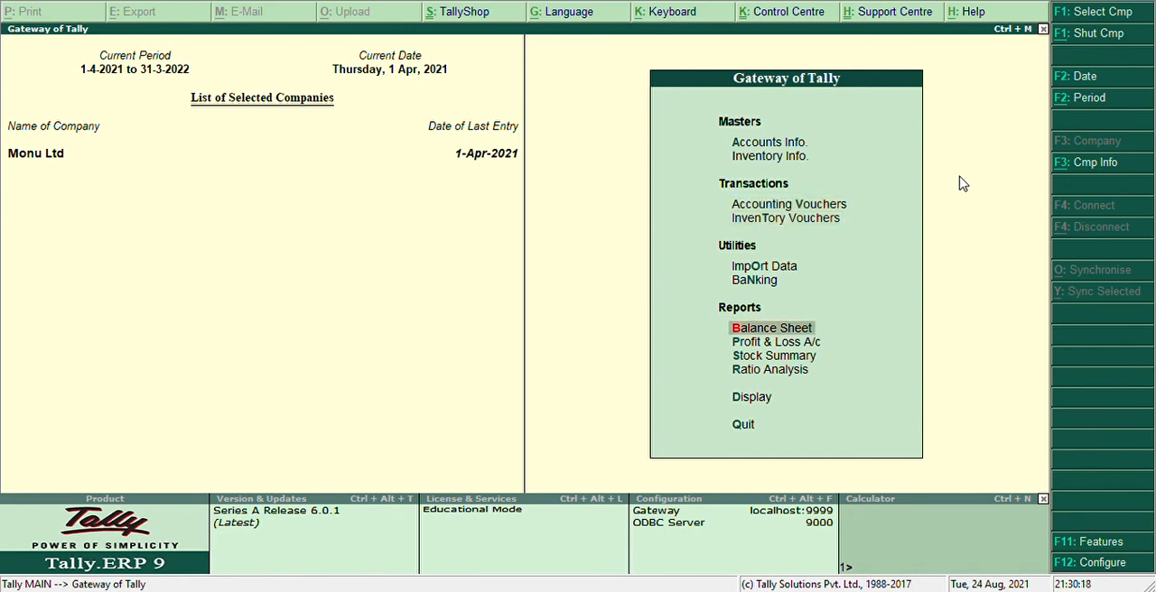
pyautogui.press('Down')
pyautogui.press('Down')
pyautogui.press('Return')
pyautogui.press('Down')
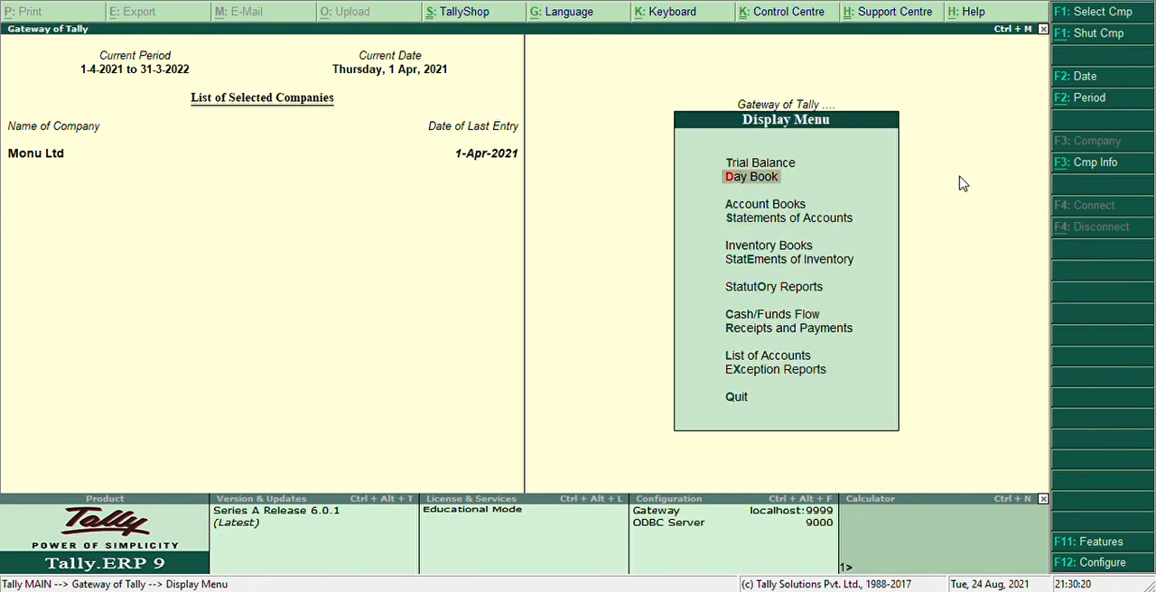
pyautogui.press('Return')
pyautogui.press('Return')
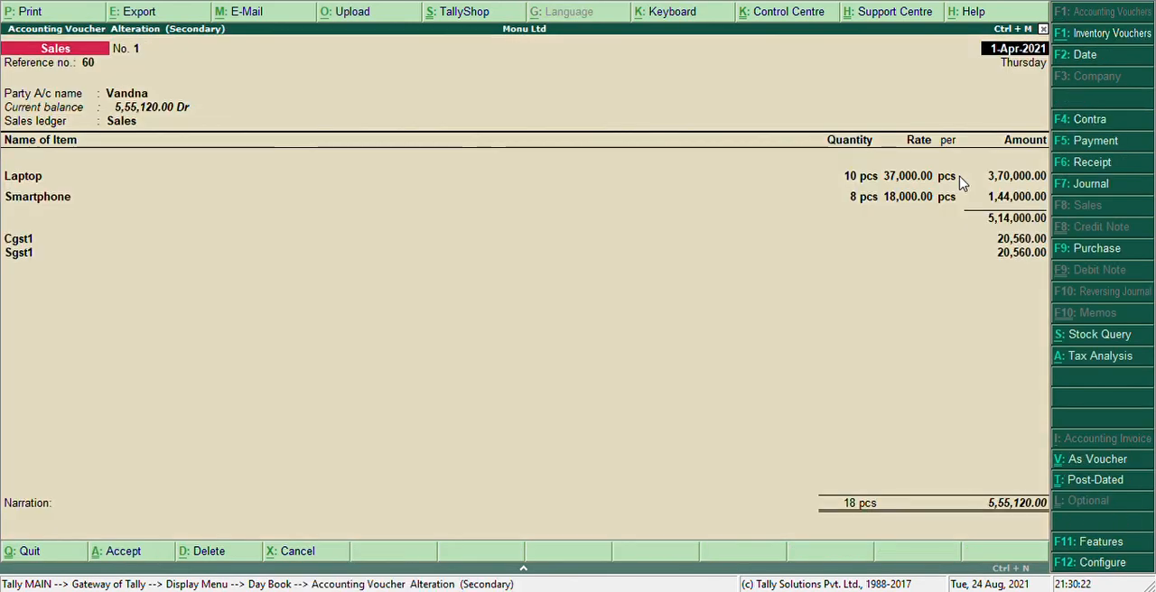